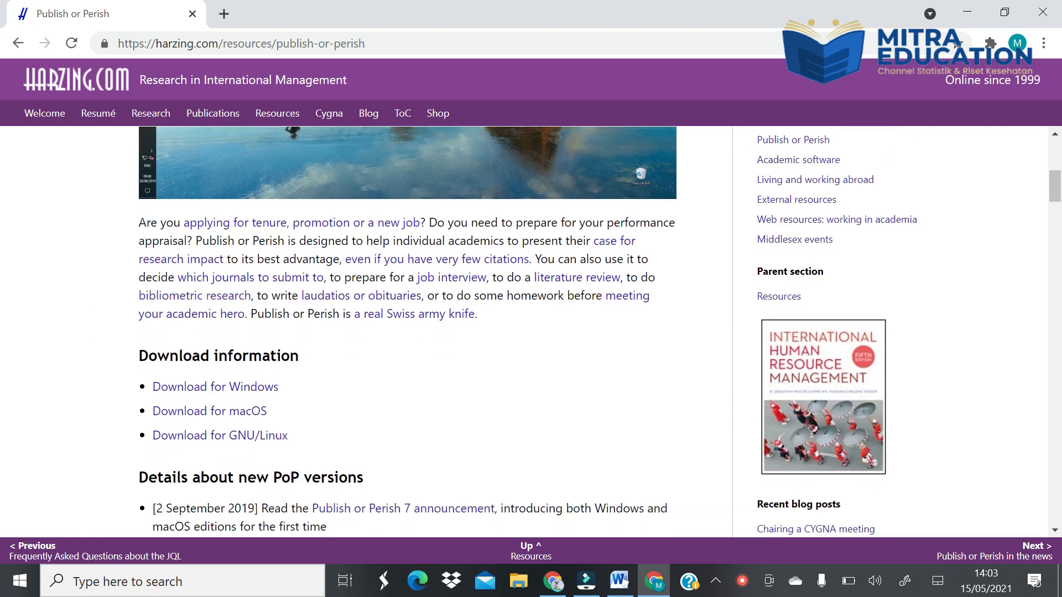
# - Download the Publish or Perish installer for Windows from the Harzing.com download page
pyautogui.click(196, 391)
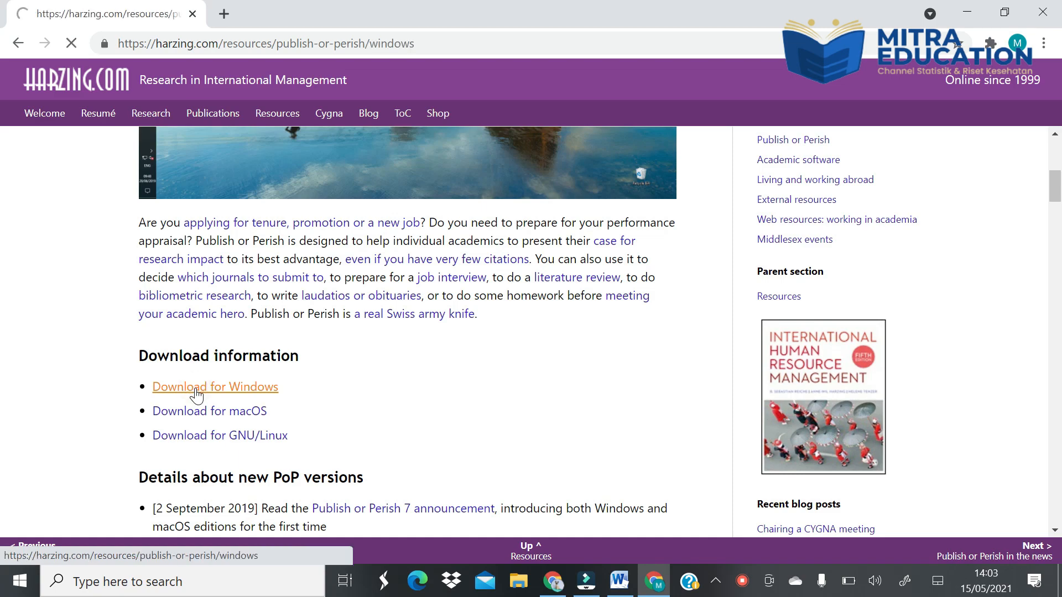
pyautogui.scroll(-8, 196, 396)
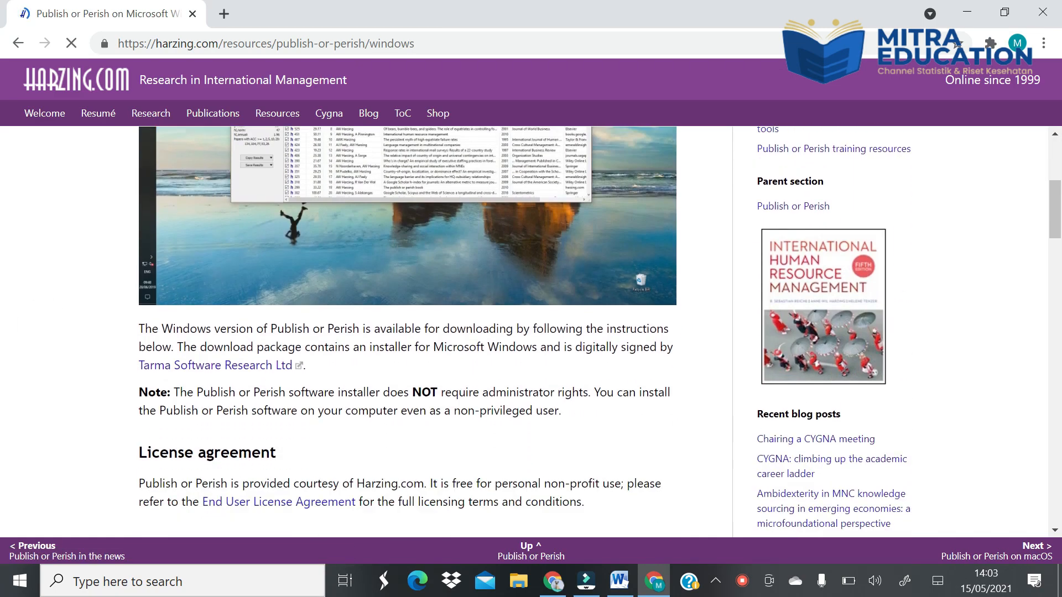
pyautogui.scroll(-4, 327, 390)
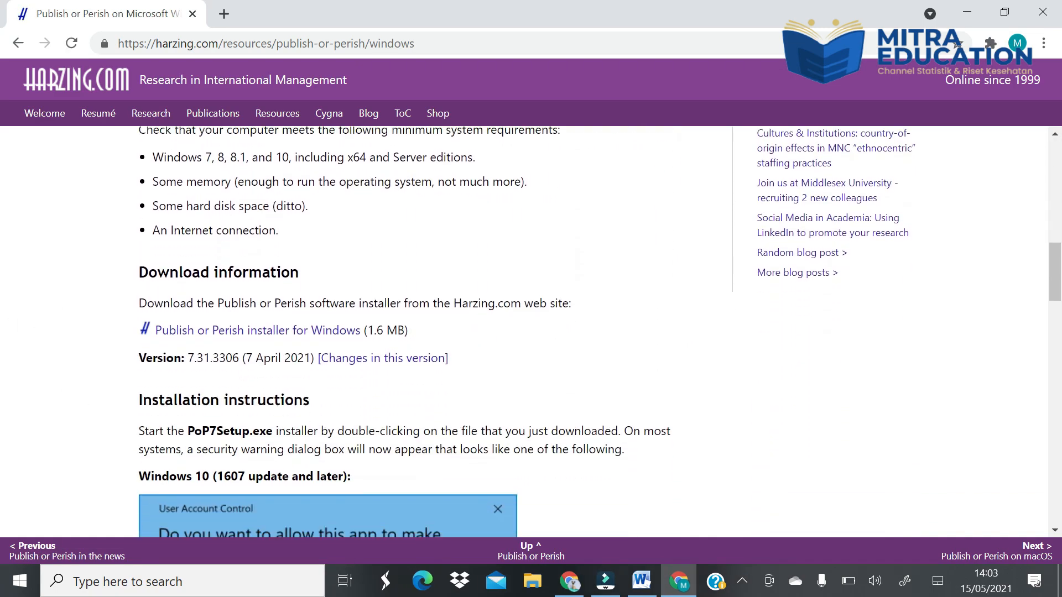
pyautogui.click(312, 337)
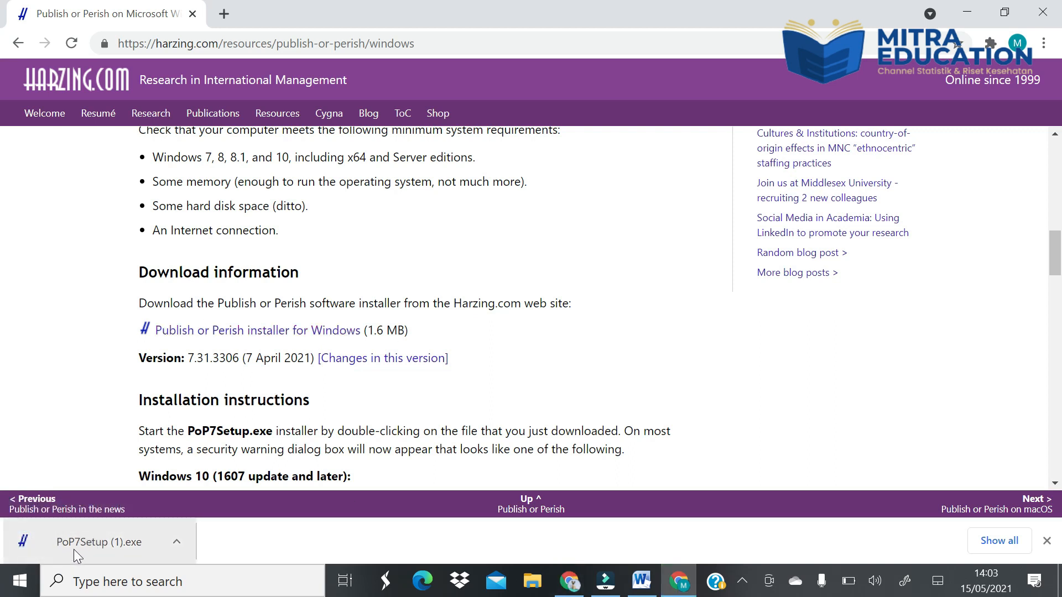
# - Install Publish or Perish with the downloaded PoP7Setup file, agreeing to the license terms and keeping the default installation folder
pyautogui.click(74, 550)
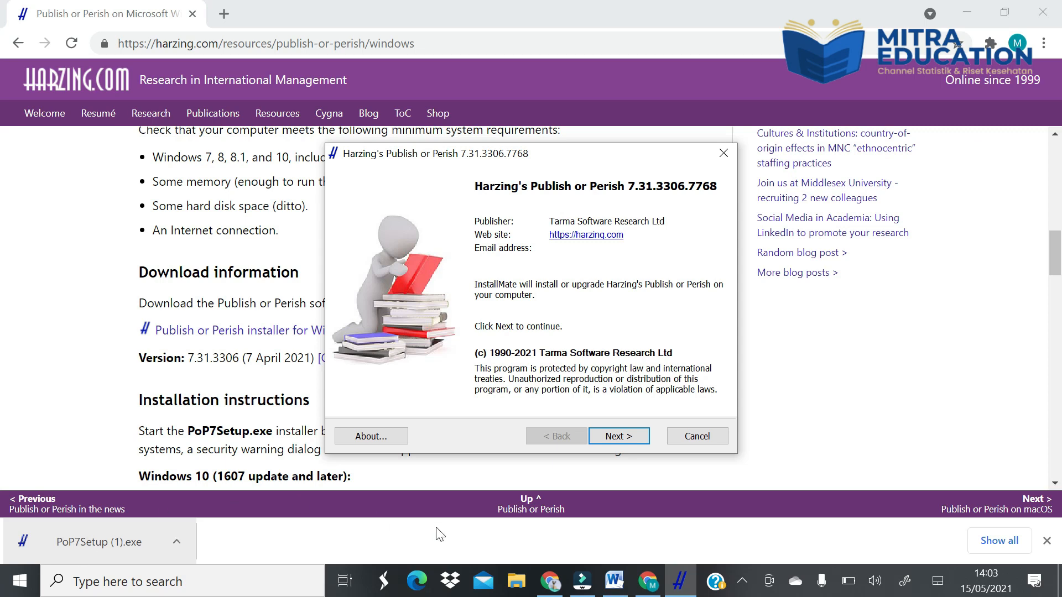
pyautogui.click(638, 438)
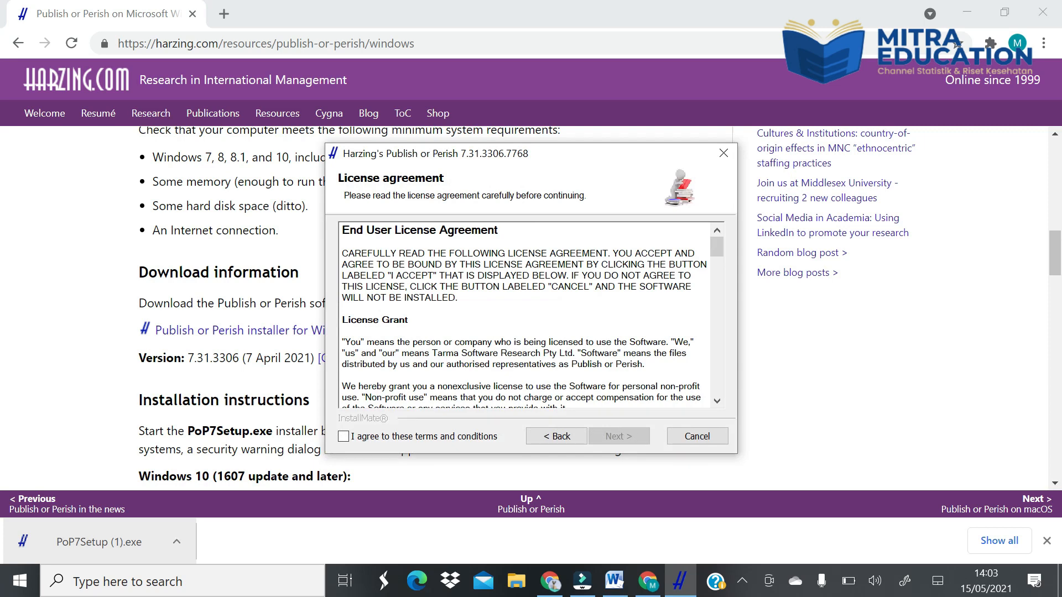
pyautogui.moveTo(718, 251); pyautogui.dragTo(717, 390)
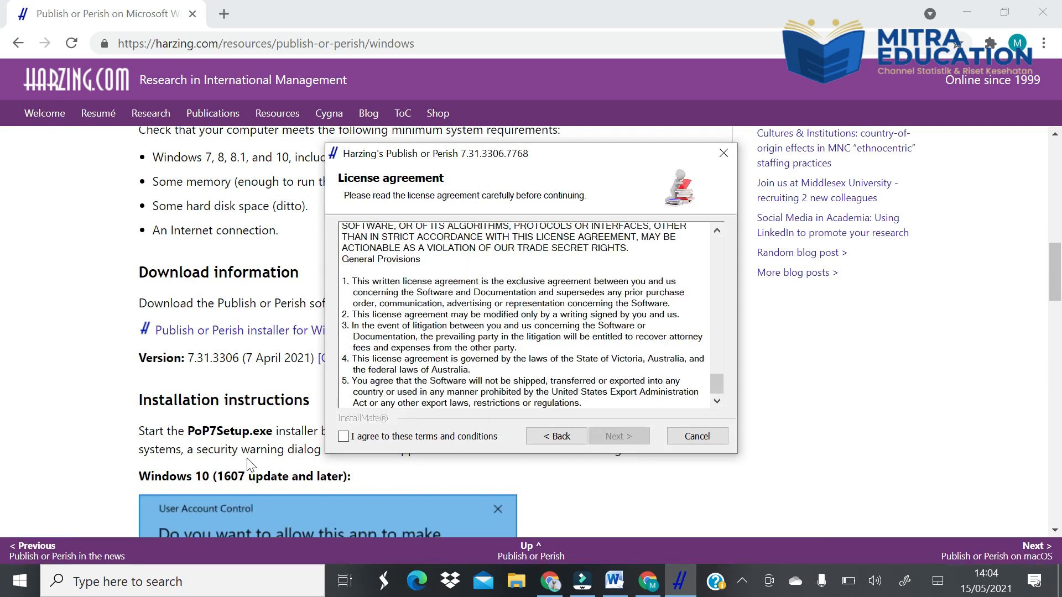
pyautogui.click(343, 437)
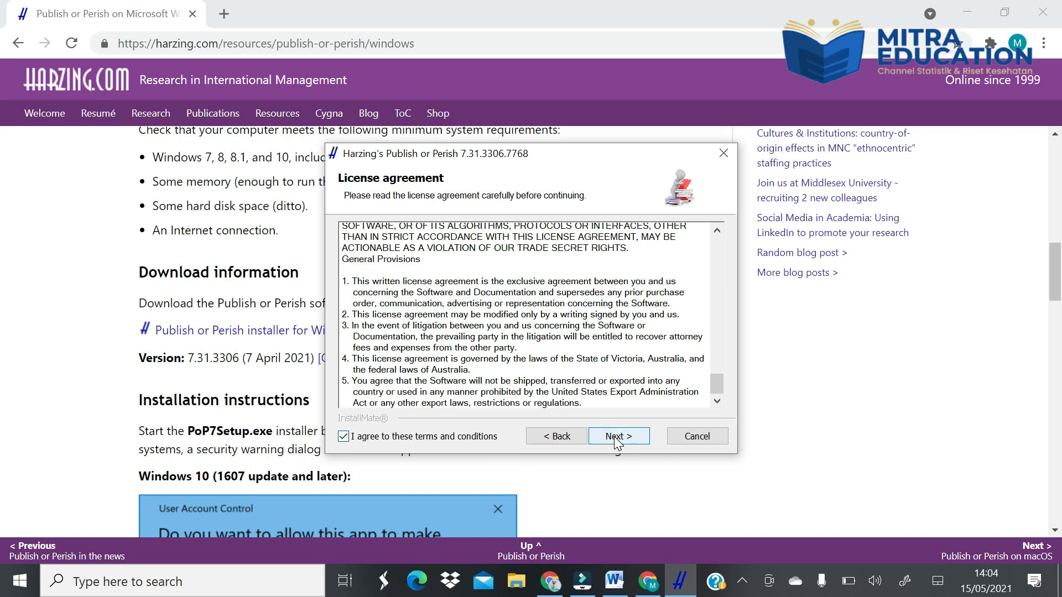
pyautogui.click(617, 437)
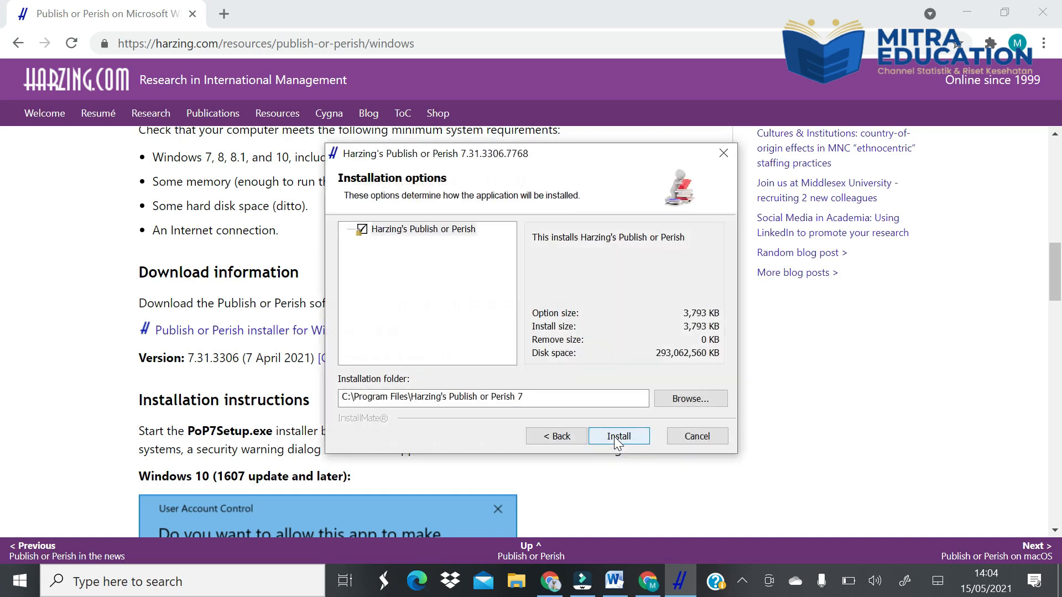
pyautogui.click(616, 437)
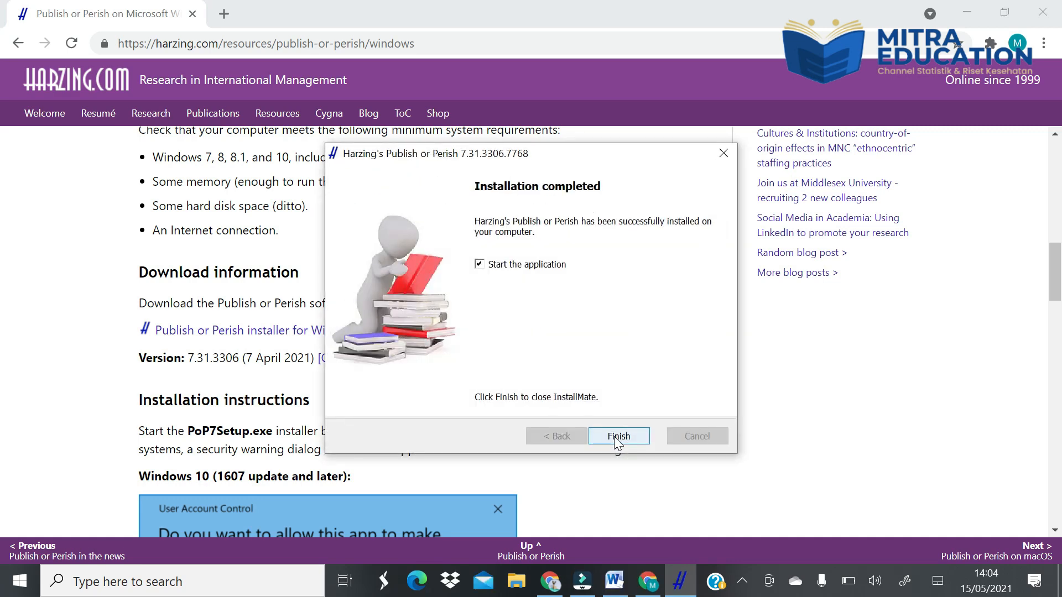
pyautogui.click(617, 436)
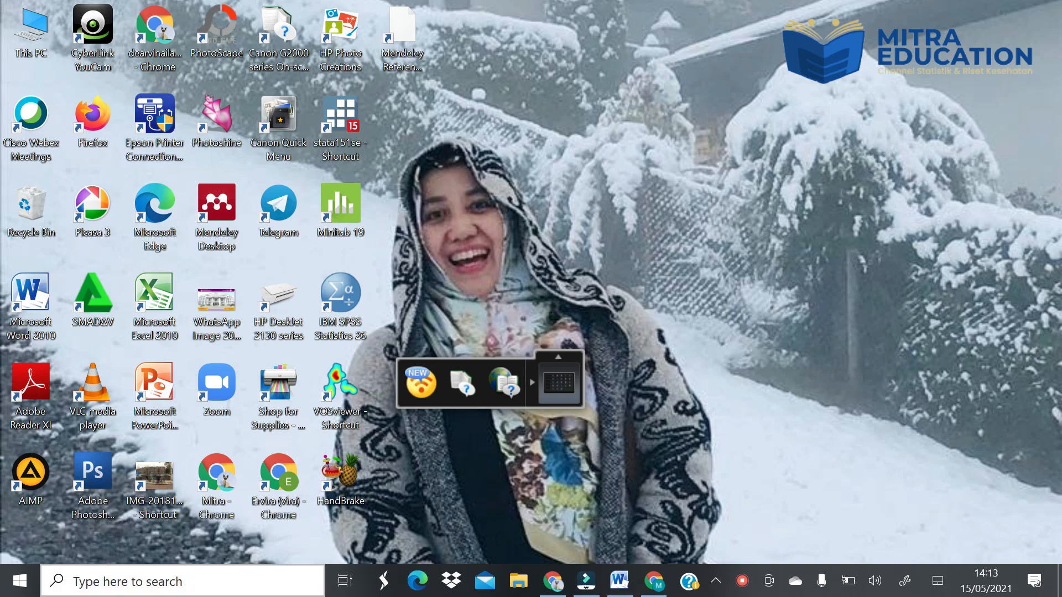
# - Find Publish or Perish 7 through the Windows search and launch it
pyautogui.click(111, 584)
pyautogui.write('pubs')
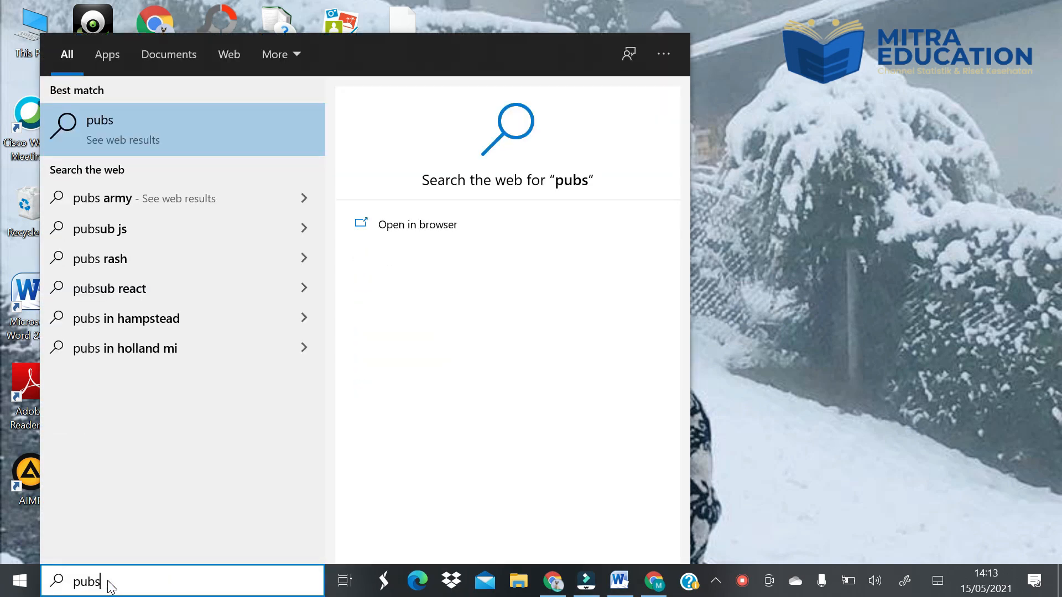
pyautogui.press('BackSpace')
pyautogui.write('lis')
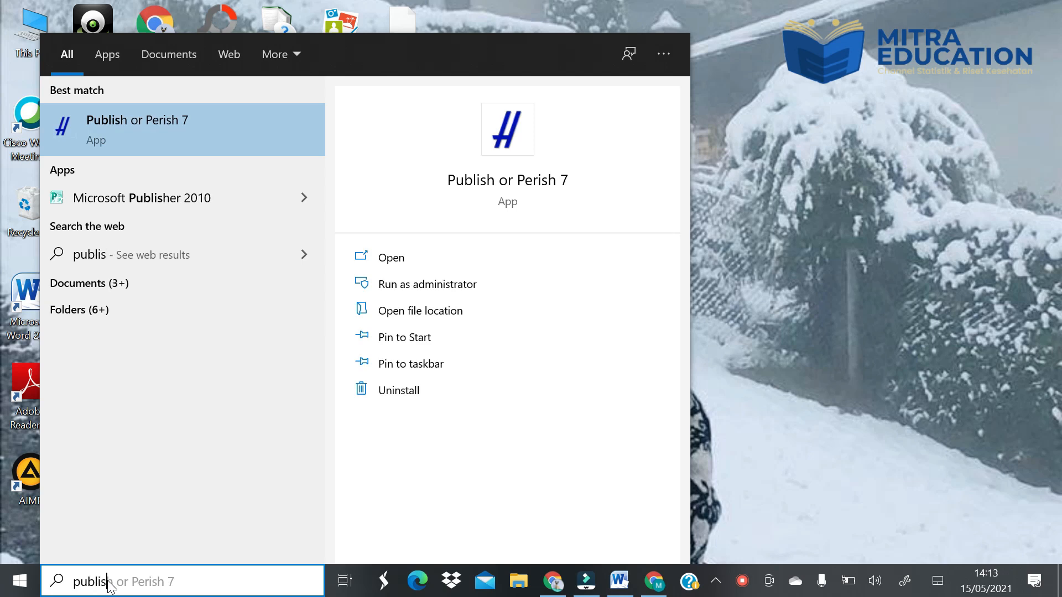
pyautogui.write('h')
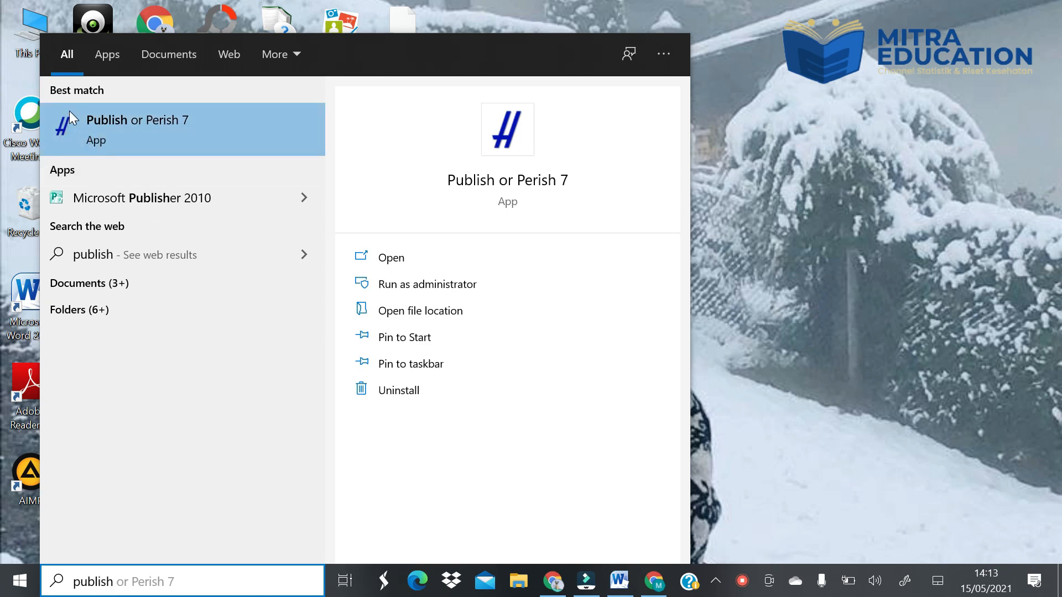
pyautogui.click(108, 128)
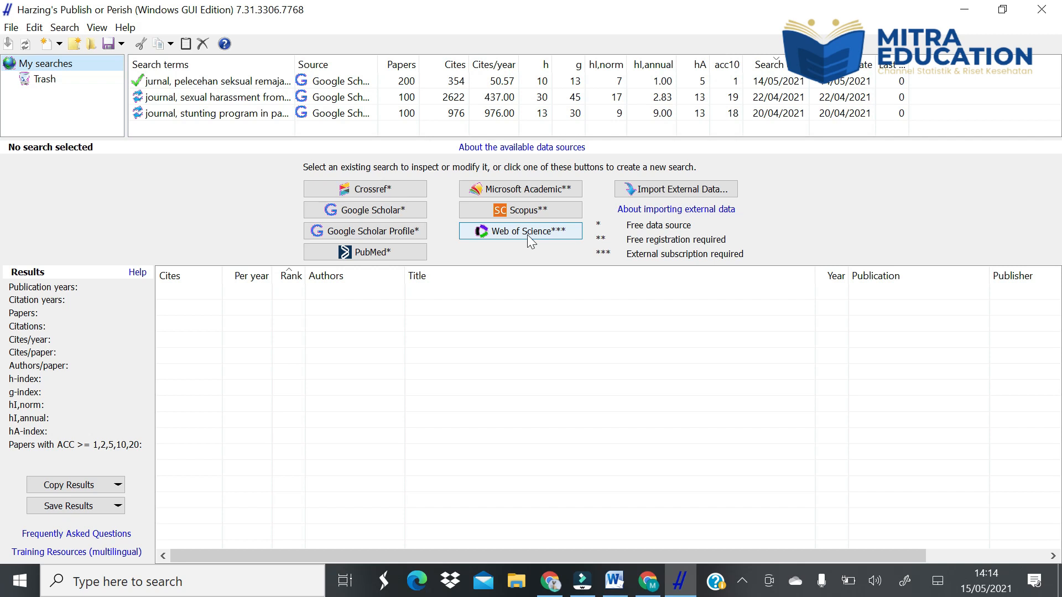
# - Create a new Google Scholar search with "journal" as the publication name
pyautogui.click(379, 211)
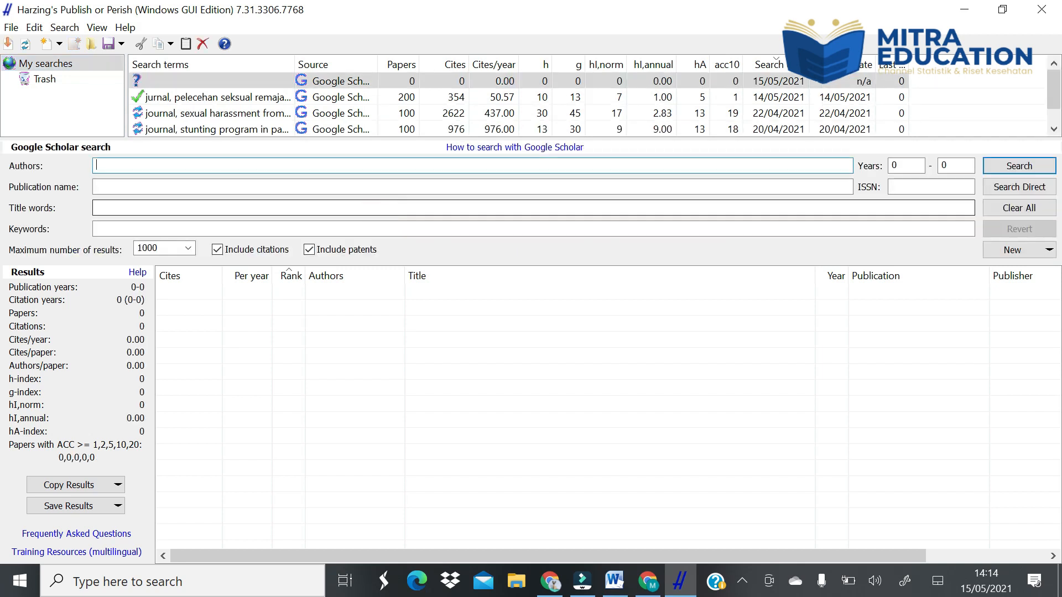
pyautogui.click(106, 186)
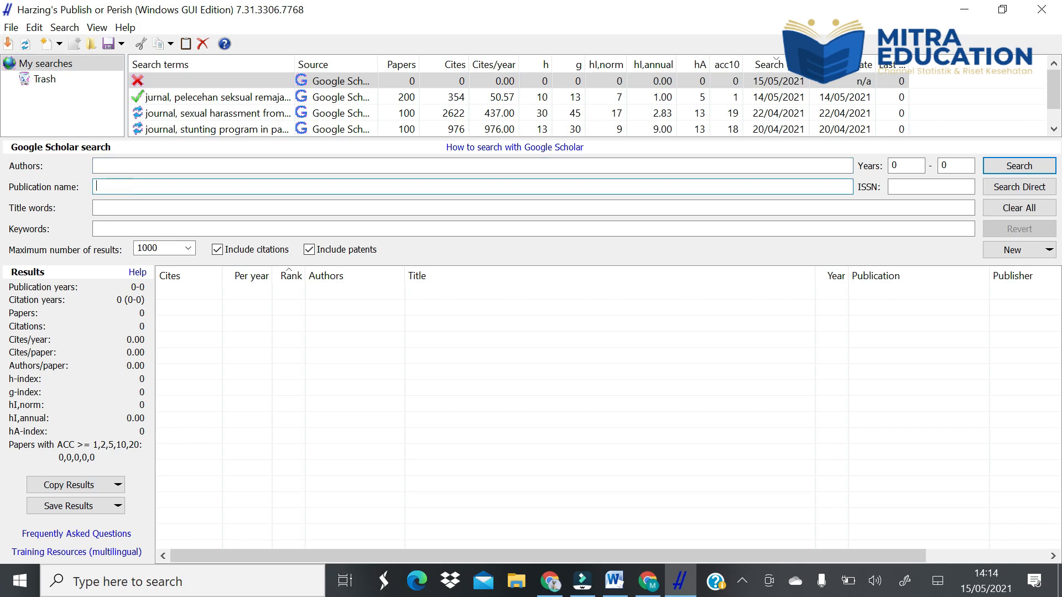
pyautogui.write('journal')
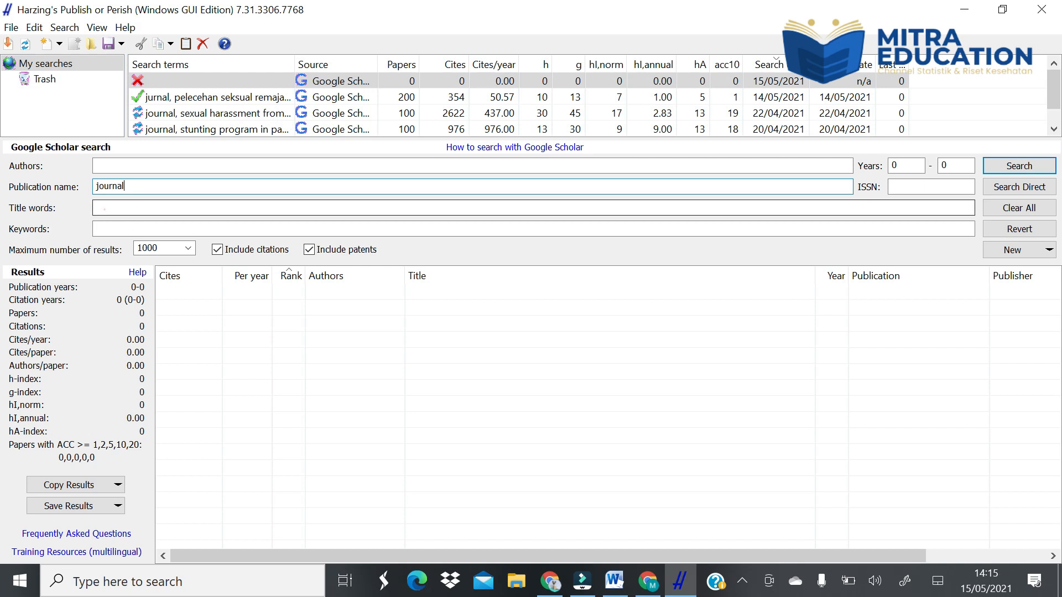
# - Enter "sexual harassment" as the title words and limit the maximum number of results to 200
pyautogui.click(104, 209)
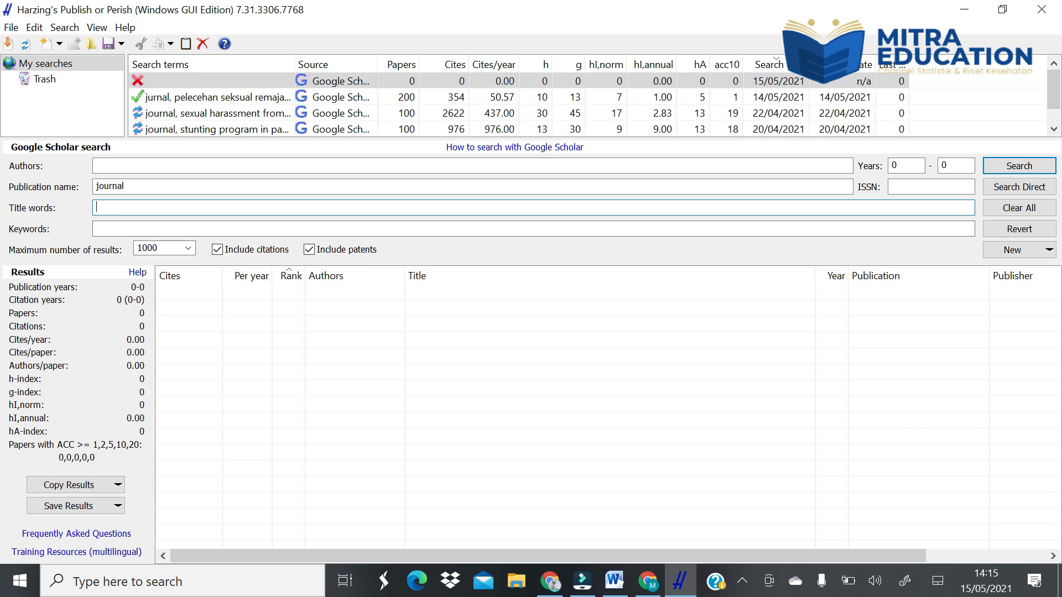
pyautogui.click(104, 205)
pyautogui.write('sexual harassment')
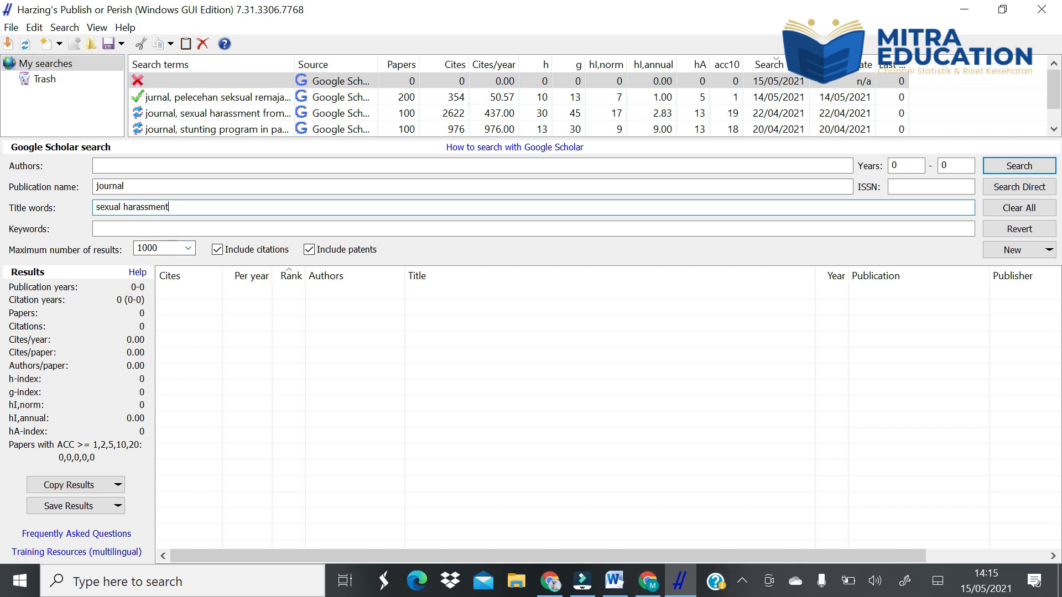
pyautogui.click(188, 248)
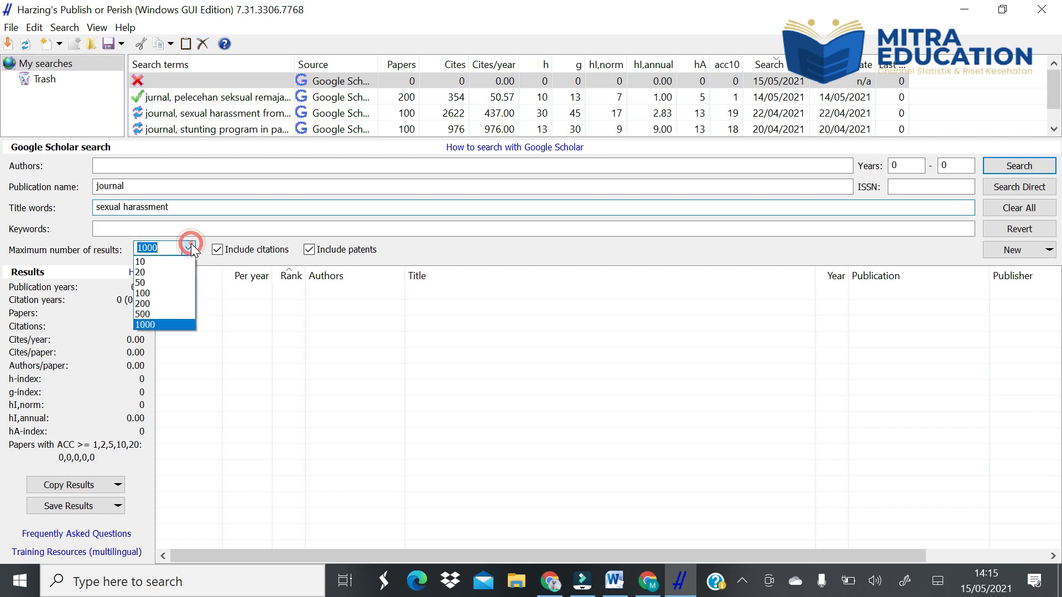
pyautogui.click(167, 304)
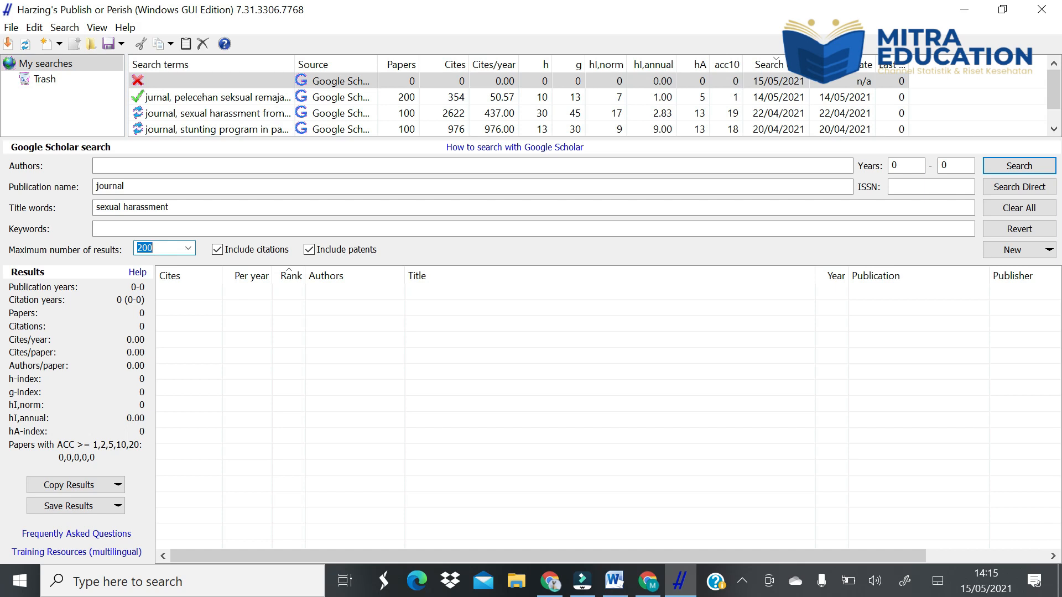
# - Restrict the publication years to 2014–2021 and run the Google Scholar search
pyautogui.click(907, 165)
pyautogui.press('BackSpace')
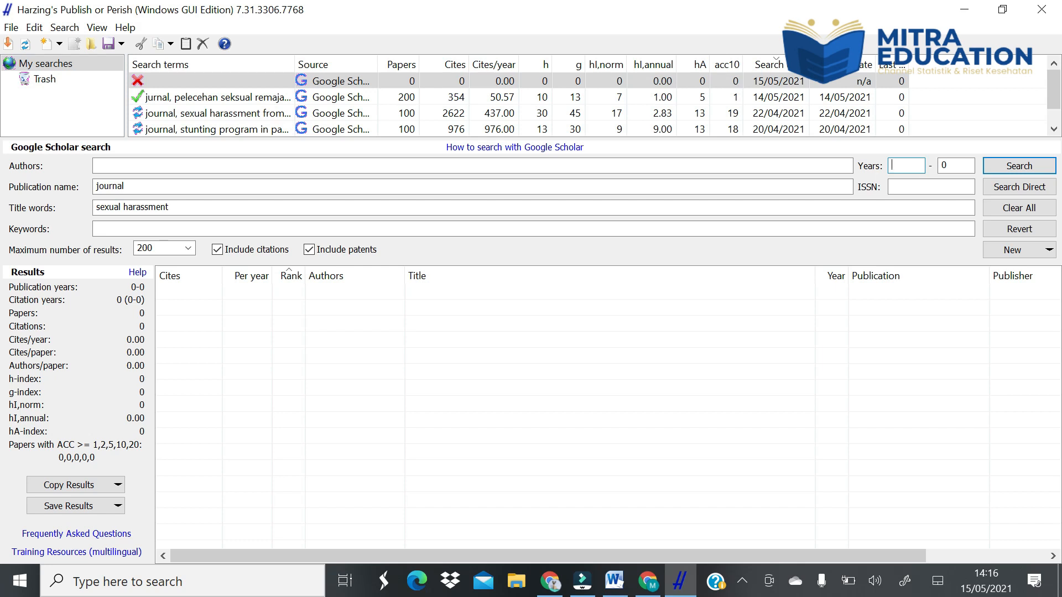
pyautogui.write('2014')
pyautogui.doubleClick(946, 165)
pyautogui.write('2021')
pyautogui.click(1033, 168)
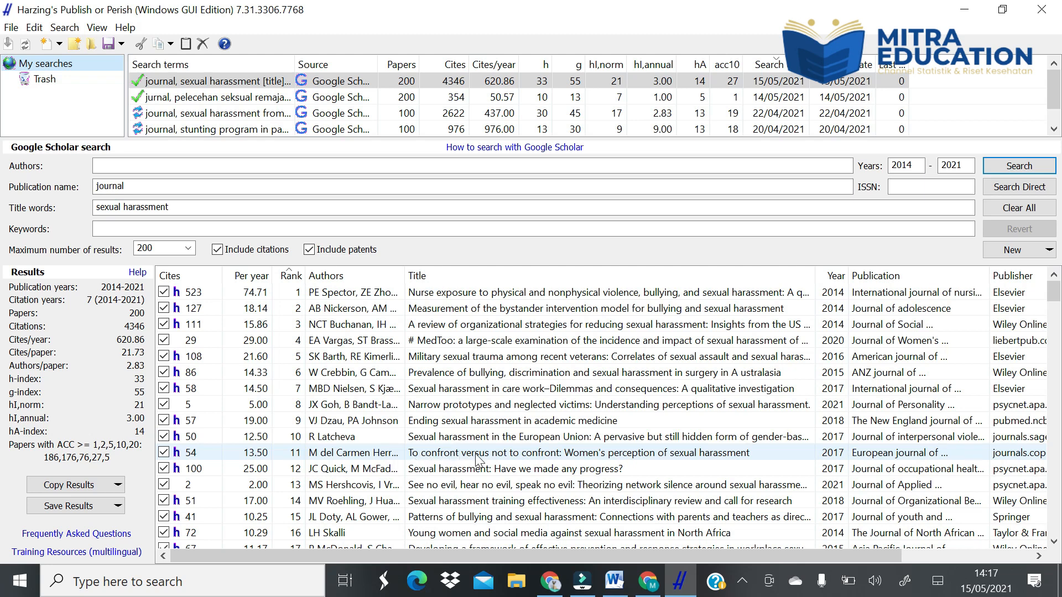
# - Open the article "To confront versus not to confront: Women's perception of sexual harassment" and save its PDF in the Downloads folder
pyautogui.doubleClick(541, 456)
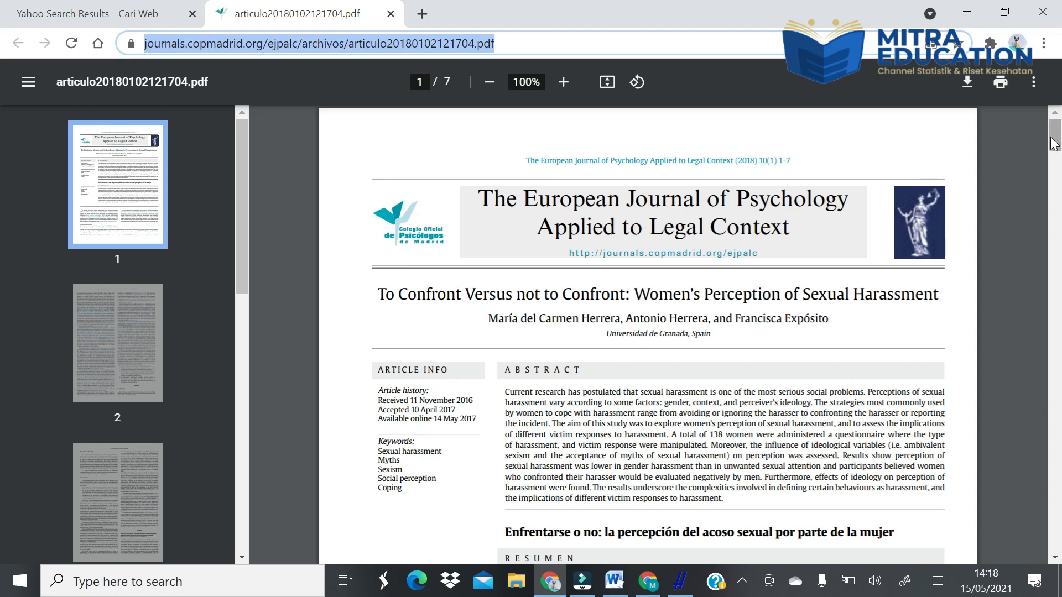
pyautogui.moveTo(1053, 145); pyautogui.dragTo(1058, 97)
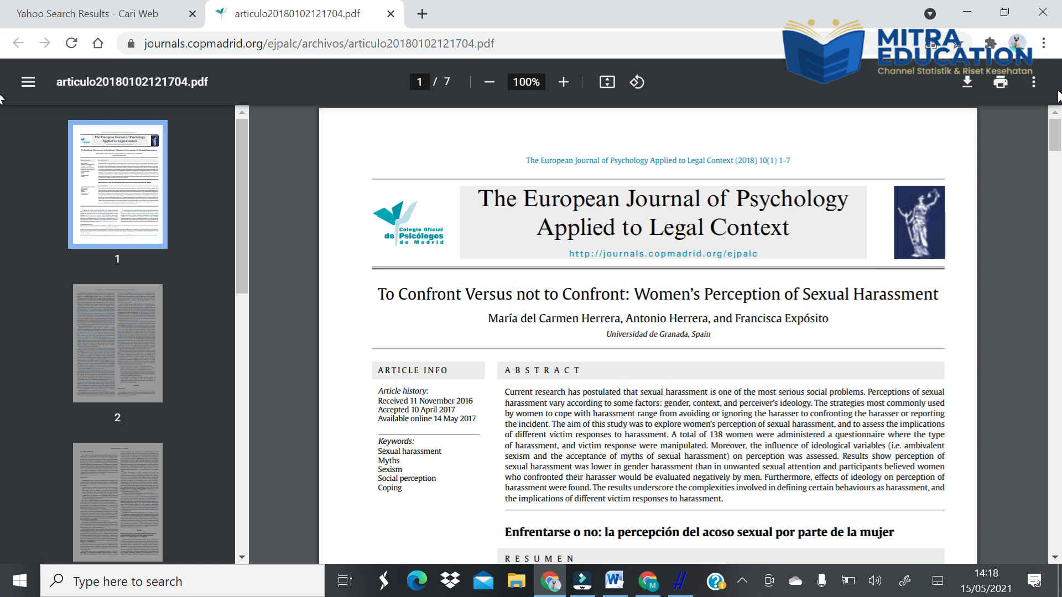
pyautogui.click(964, 84)
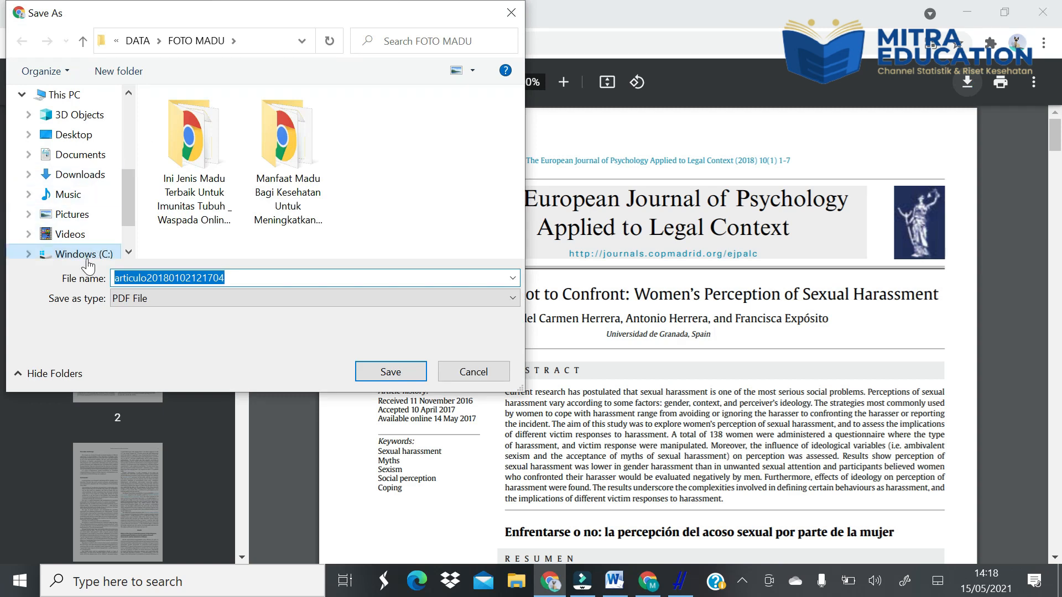
pyautogui.click(87, 177)
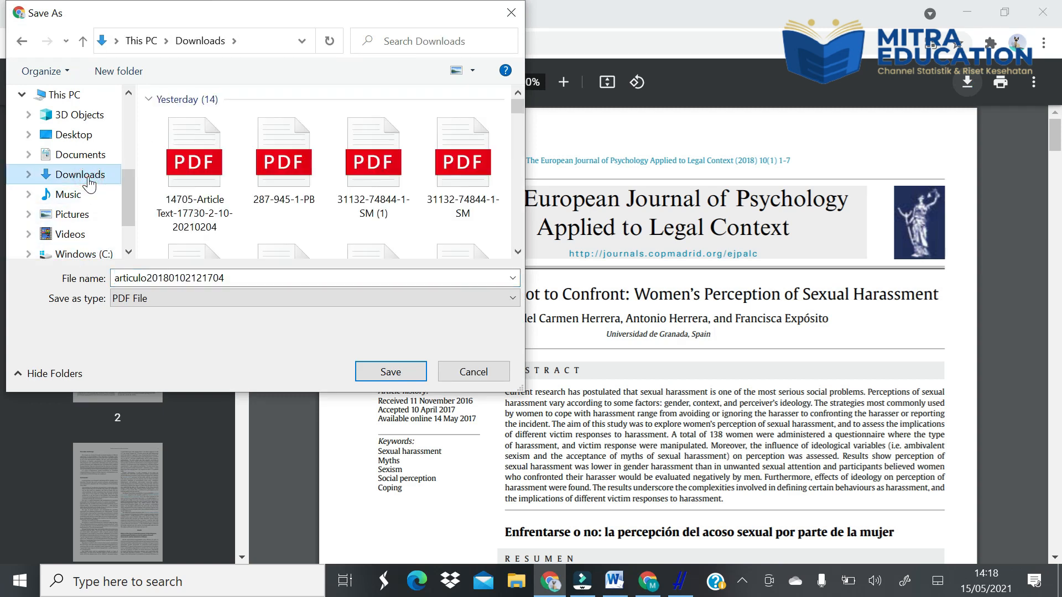
pyautogui.click(387, 375)
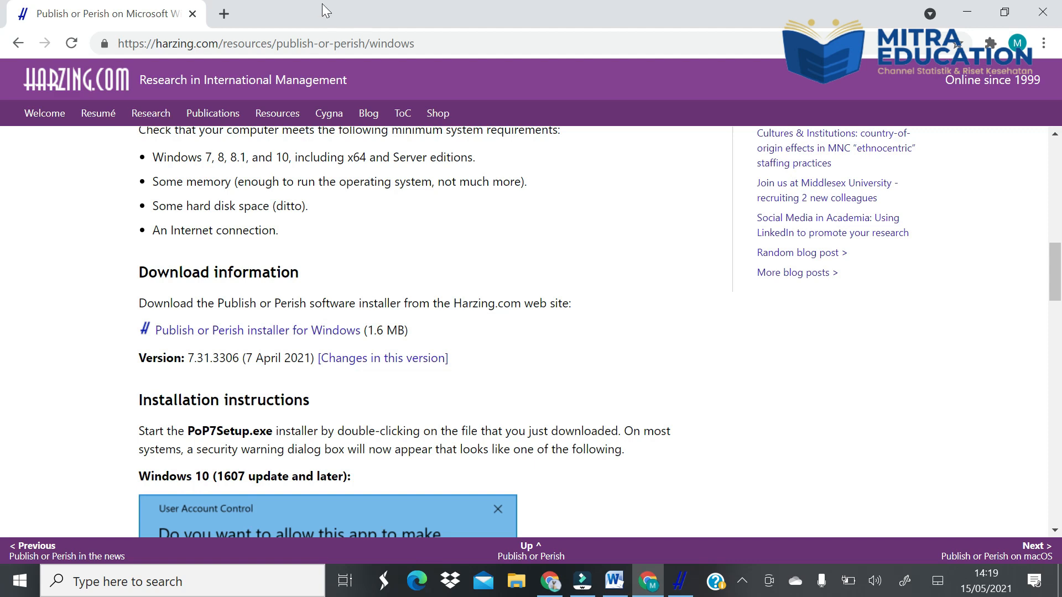
# - Search Google for "doctranslator" in a new Chrome tab
pyautogui.click(224, 14)
pyautogui.click(210, 40)
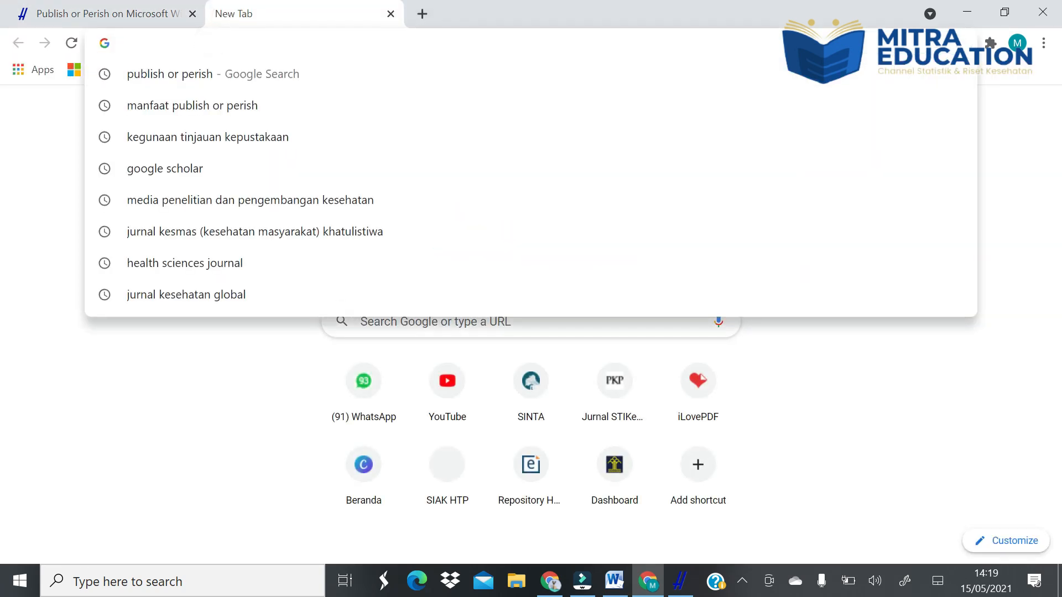
pyautogui.write('do')
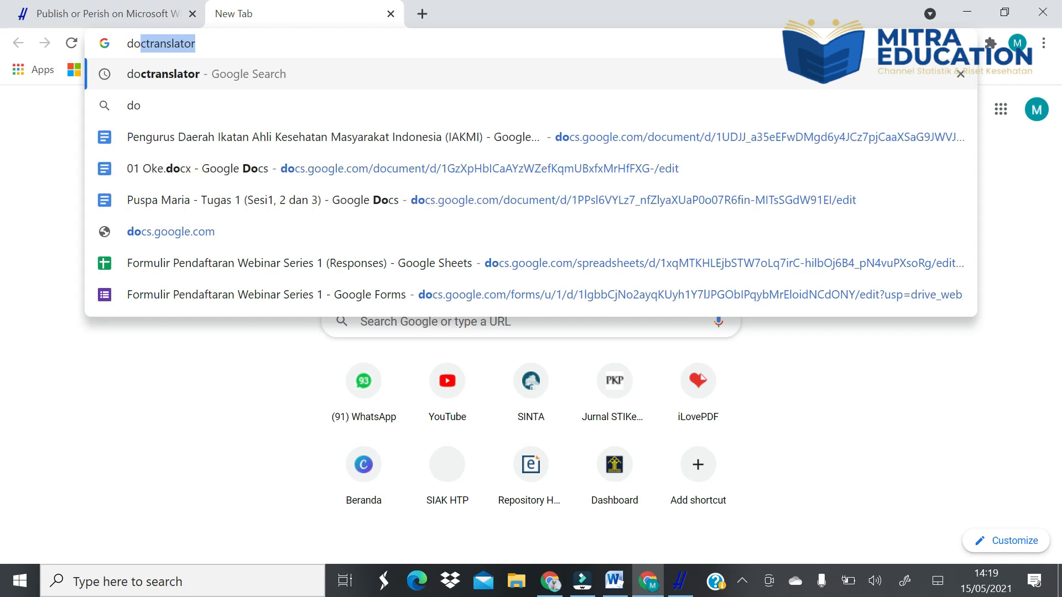
pyautogui.write('c')
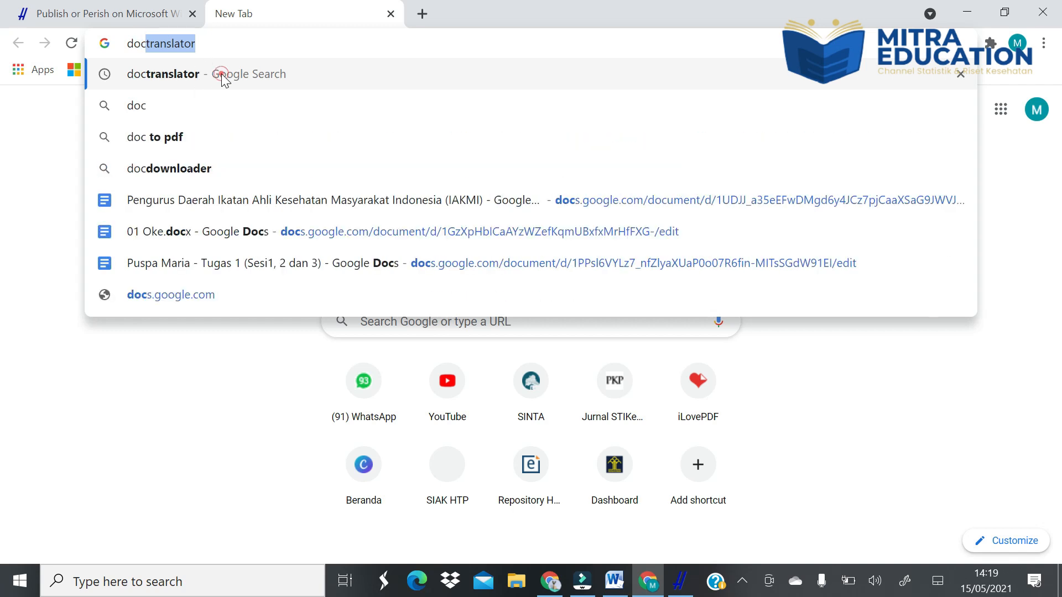
pyautogui.click(221, 76)
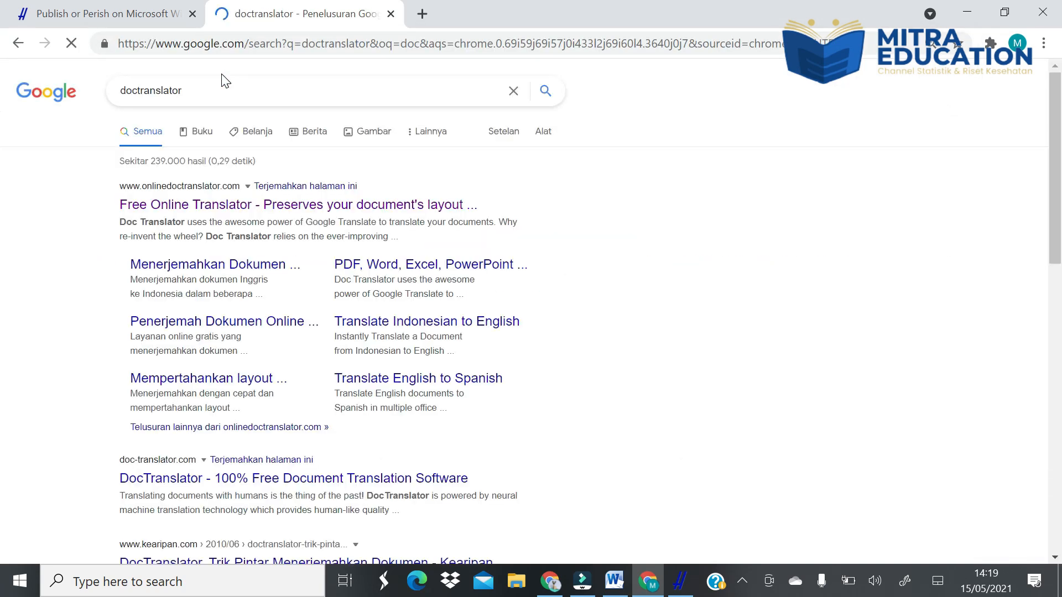
# - Open the Free Online Translator site at onlinedoctranslator.com and go to its document translation form
pyautogui.click(166, 210)
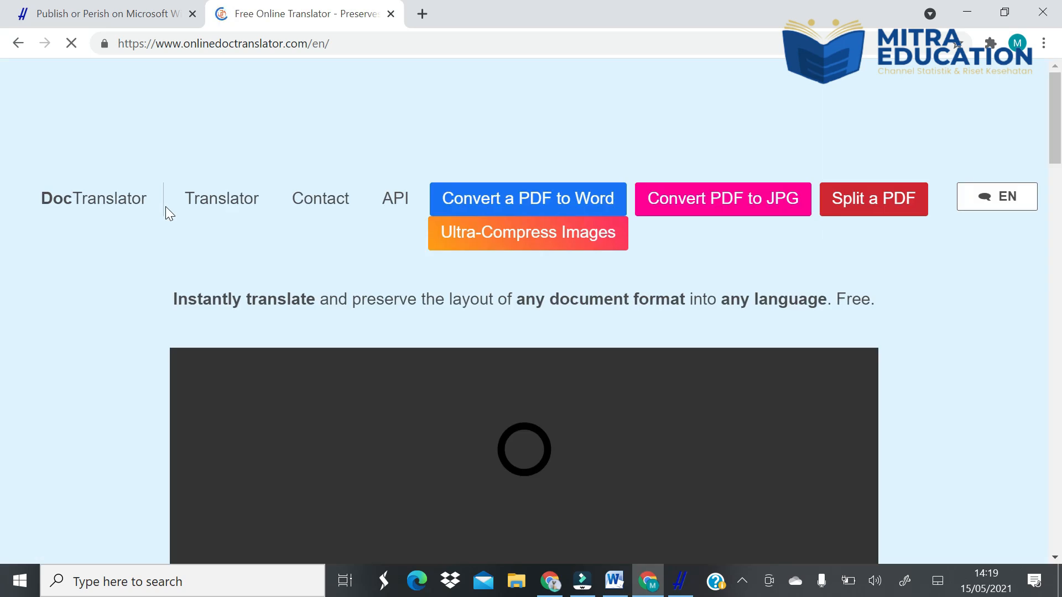
pyautogui.scroll(-7, 165, 206)
pyautogui.scroll(-10, 524, 276)
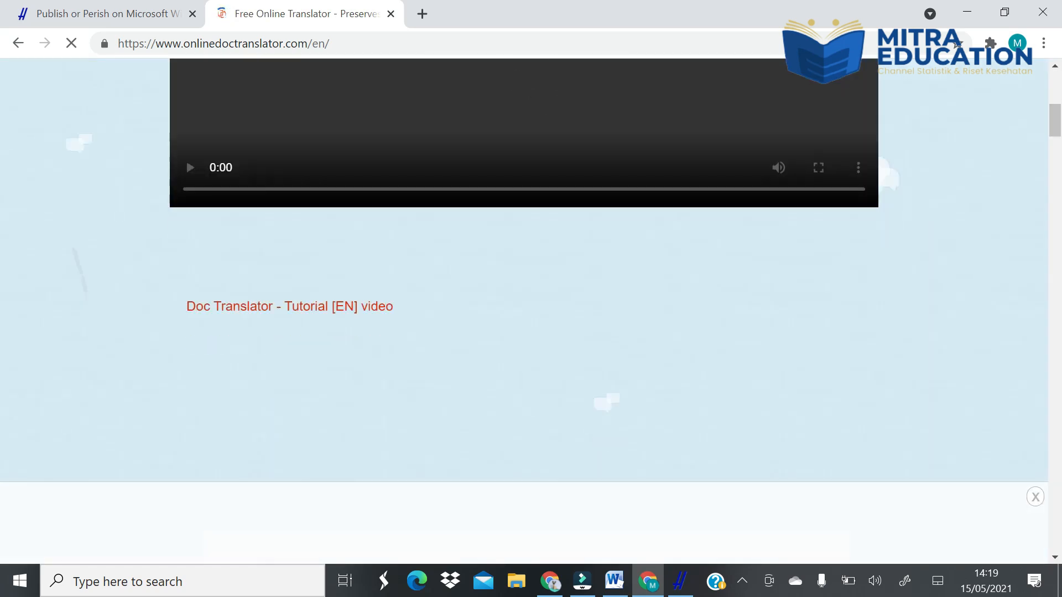
pyautogui.scroll(-10, 542, 194)
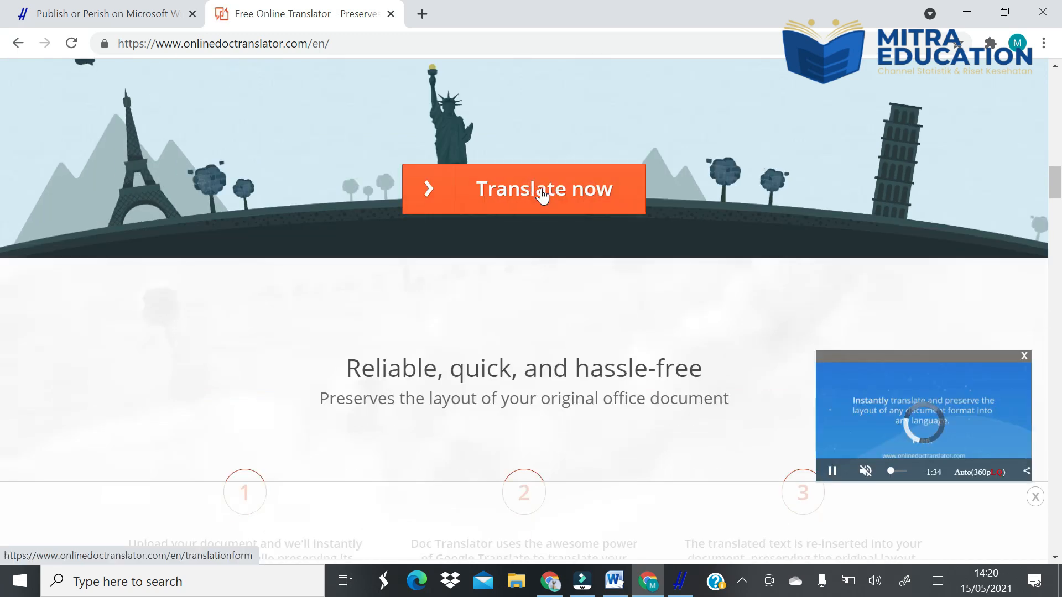
pyautogui.click(542, 194)
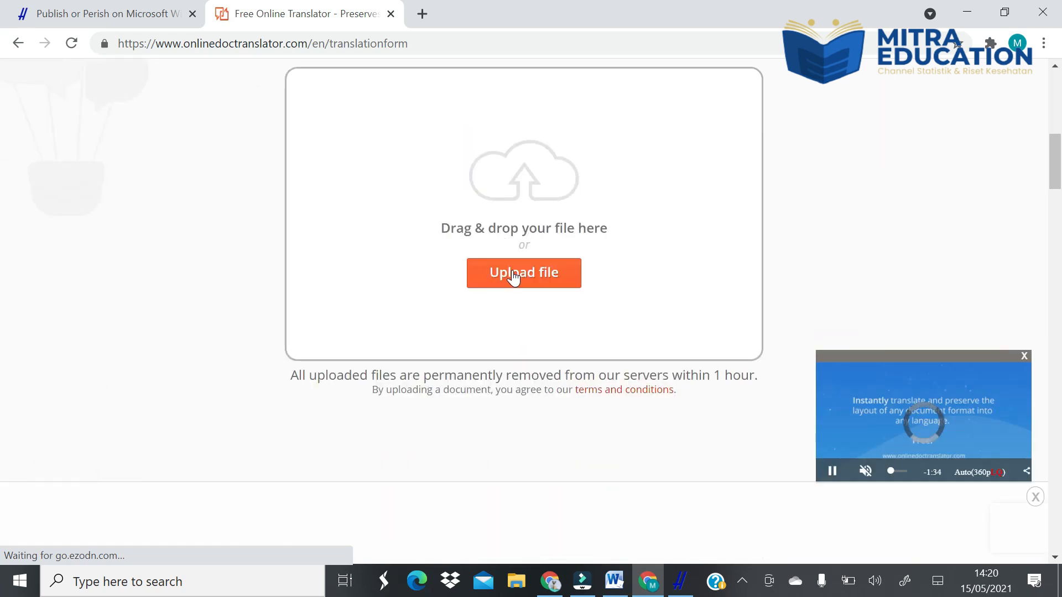
pyautogui.click(514, 274)
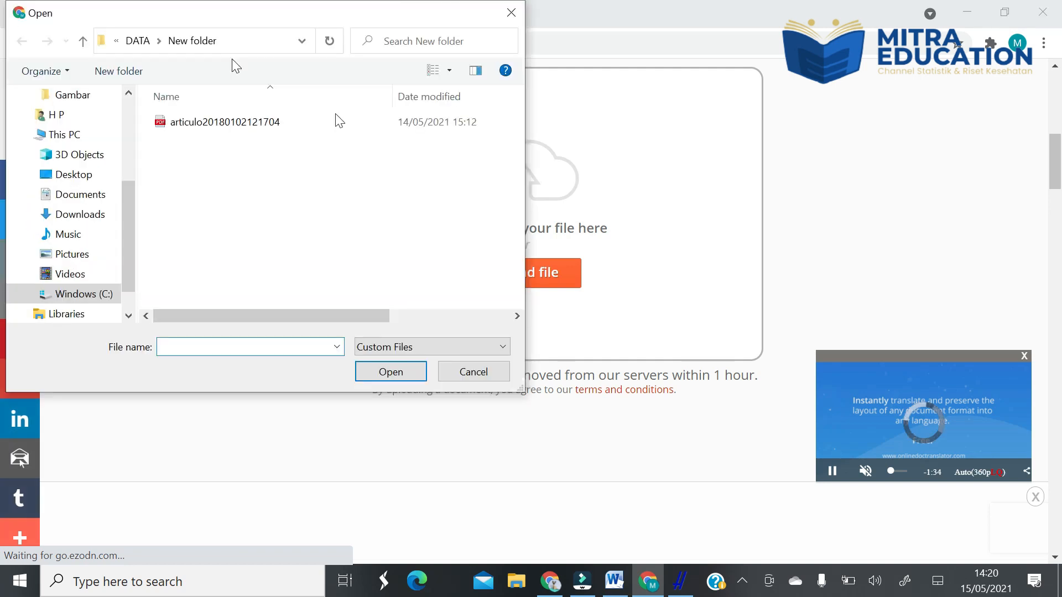
pyautogui.click(209, 127)
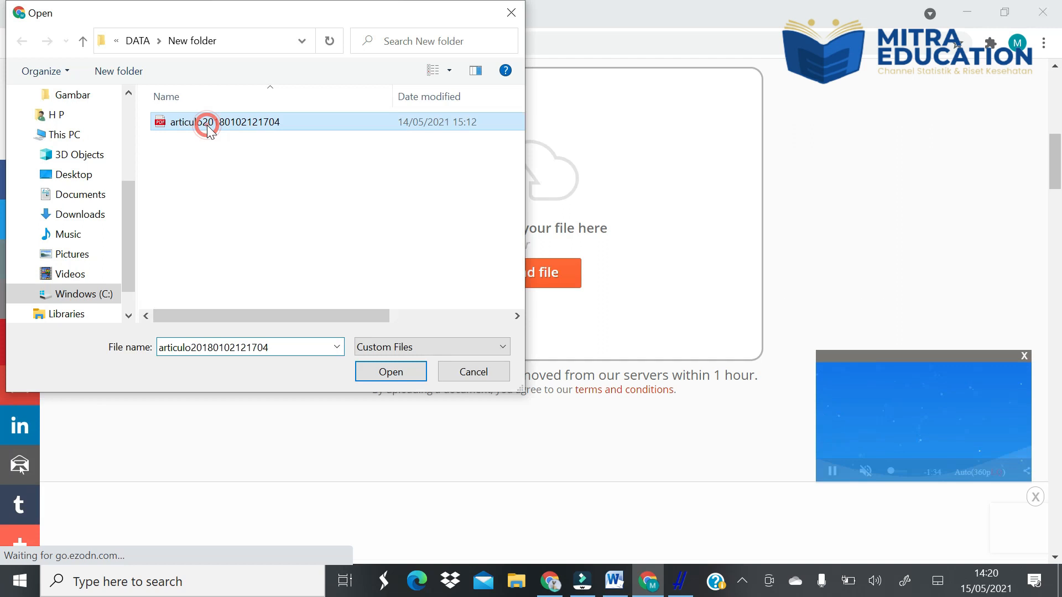
pyautogui.click(390, 379)
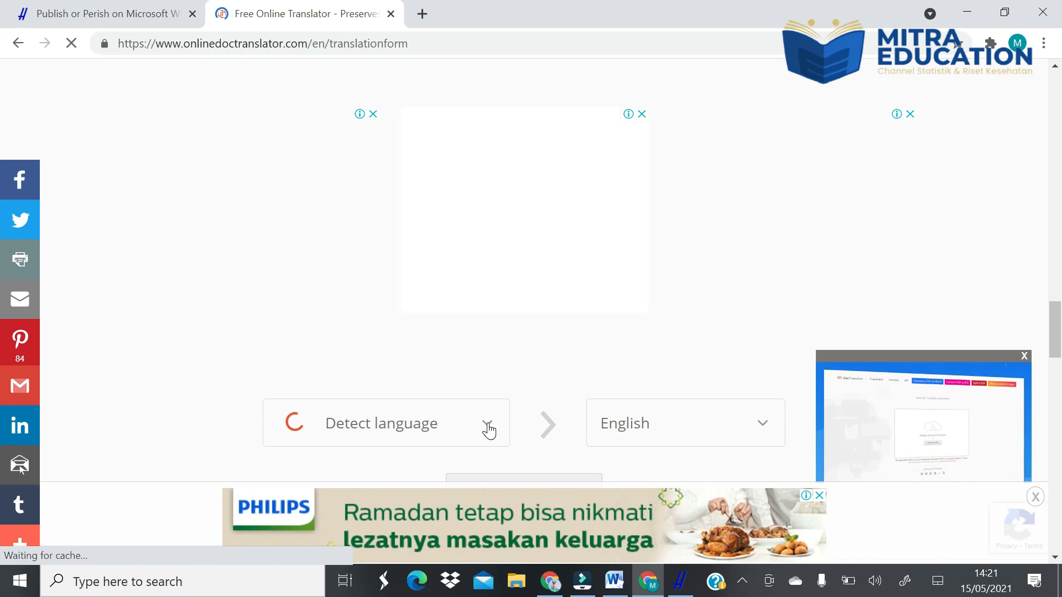
# - Set the source language to English and the target language to Indonesian
pyautogui.click(487, 427)
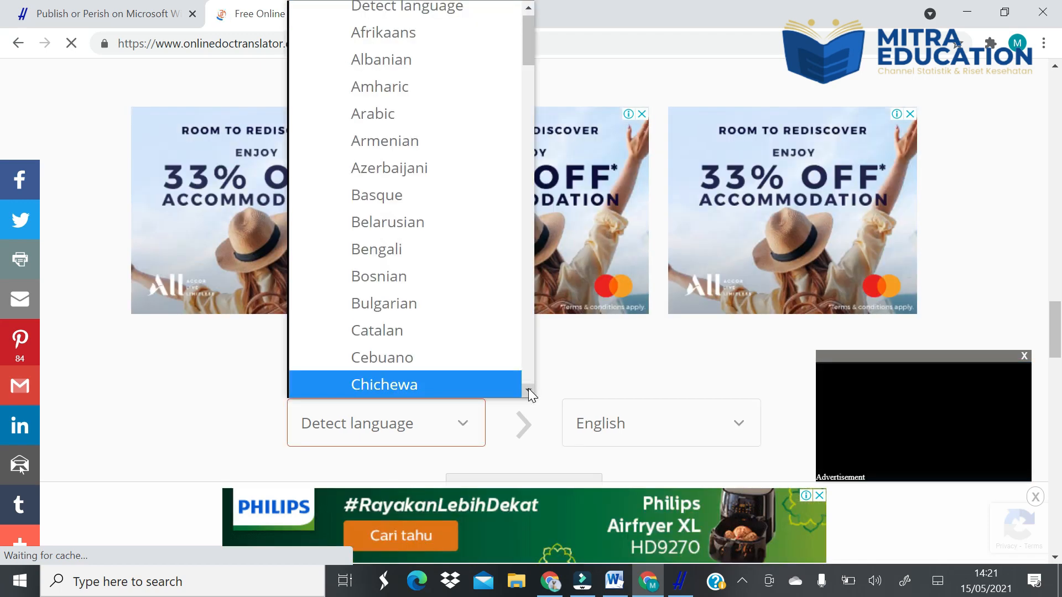
pyautogui.press('e')
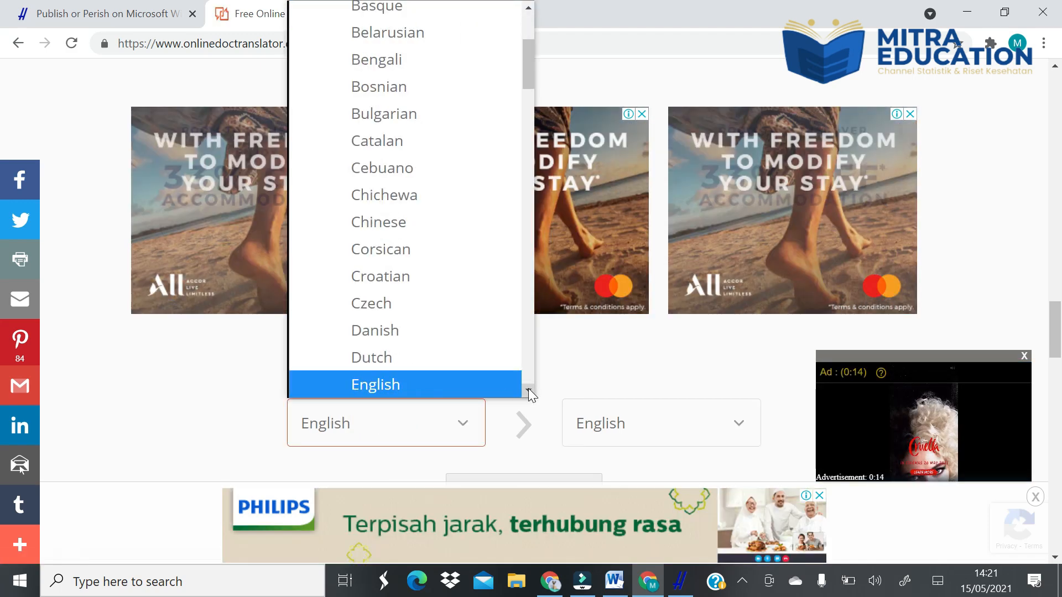
pyautogui.click(495, 387)
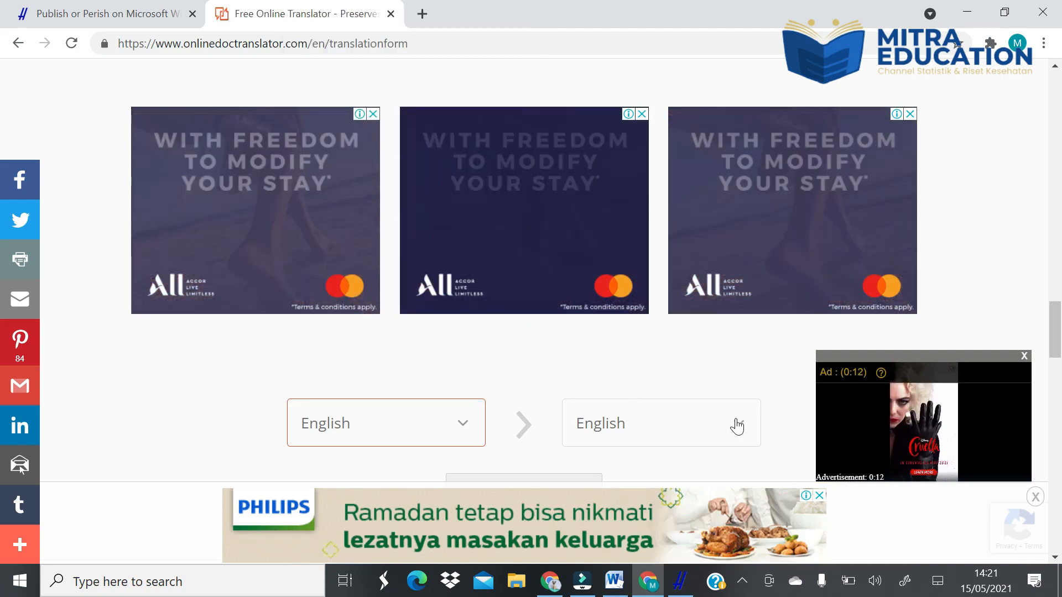
pyautogui.click(733, 424)
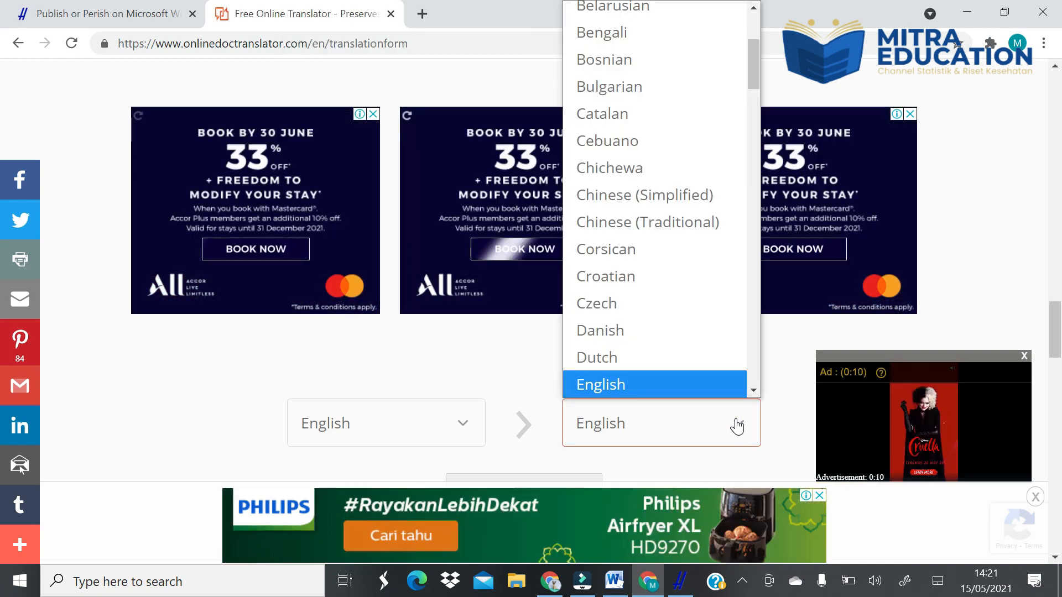
pyautogui.press('i')
pyautogui.click(752, 391)
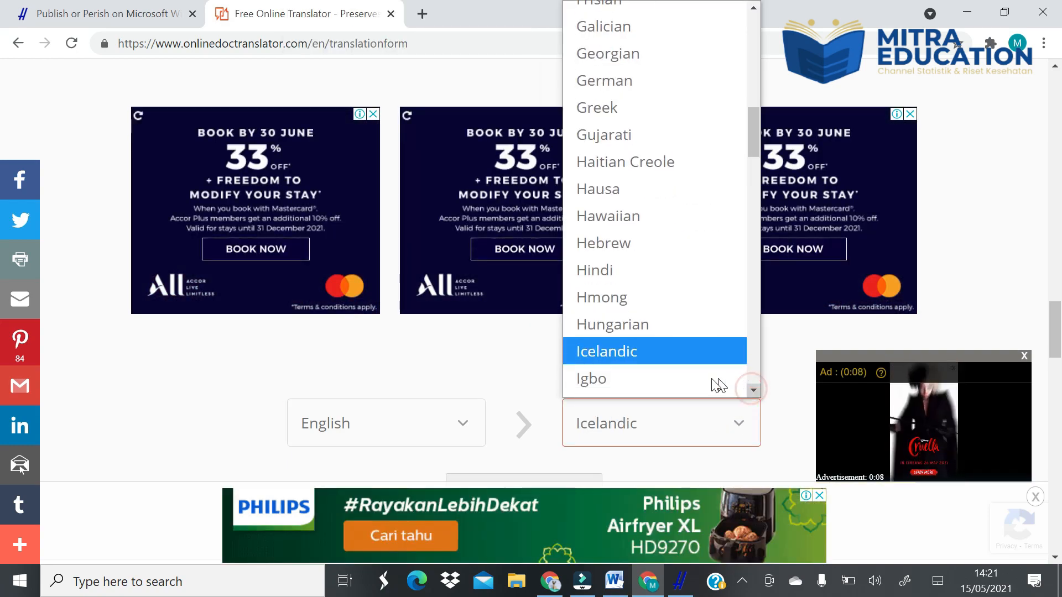
pyautogui.scroll(-1, 754, 389)
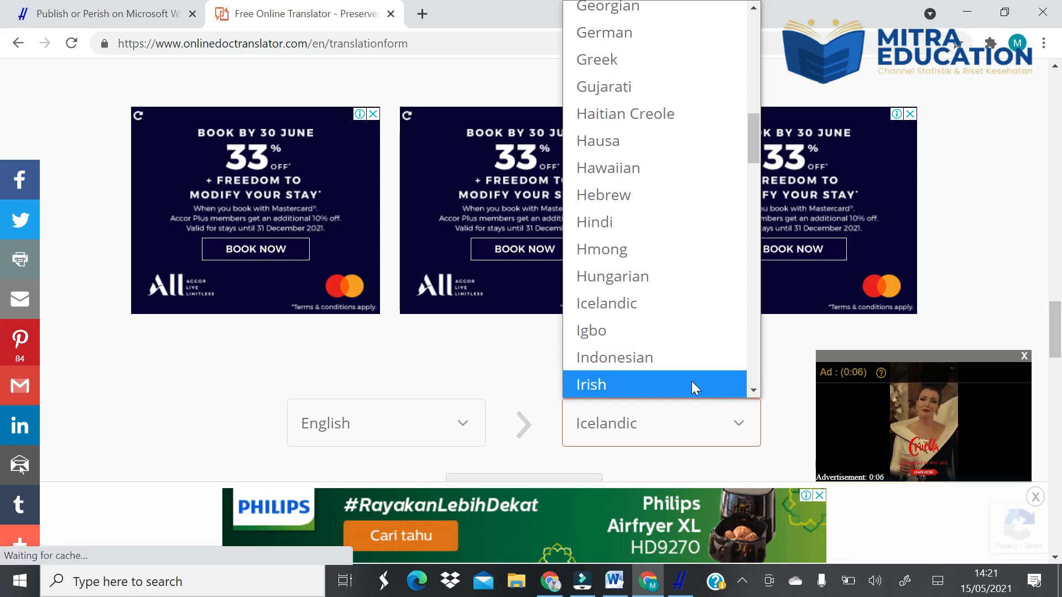
pyautogui.click(680, 360)
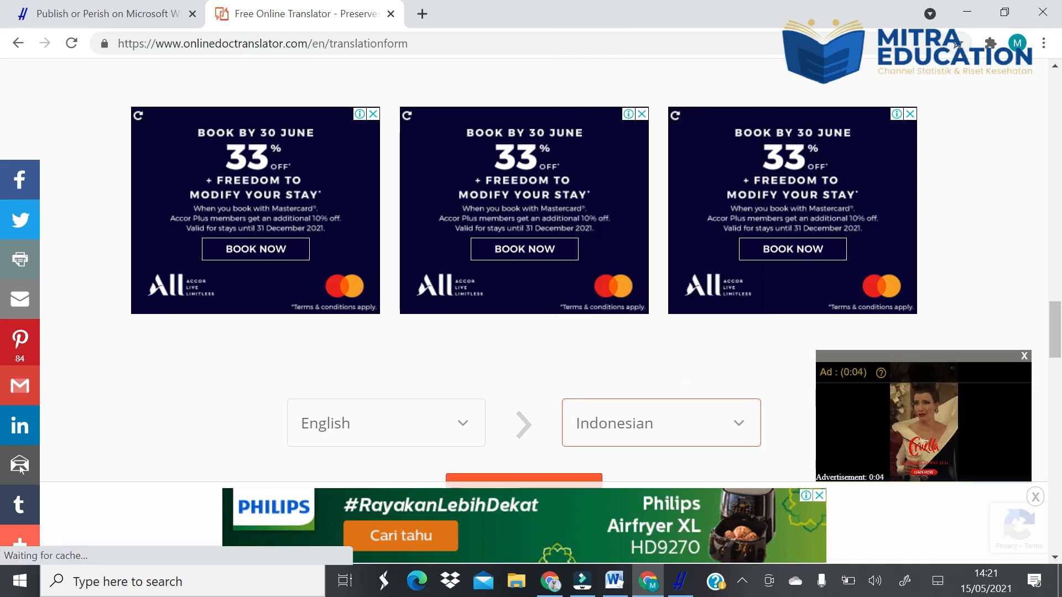
# - Translate the uploaded article and download the translated document as a PDF
pyautogui.scroll(-3, 553, 357)
pyautogui.click(552, 311)
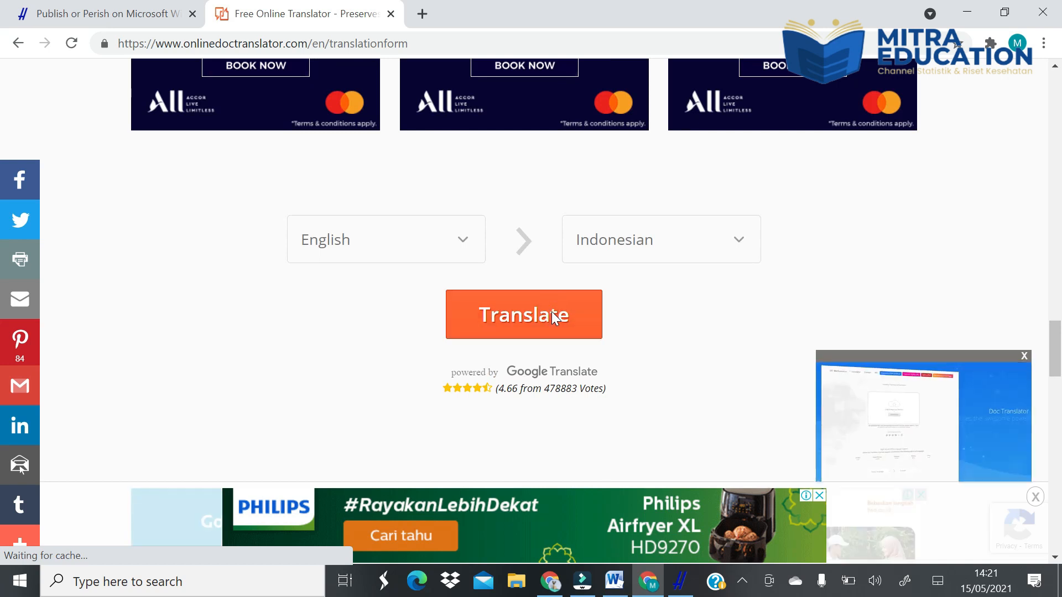
pyautogui.click(546, 317)
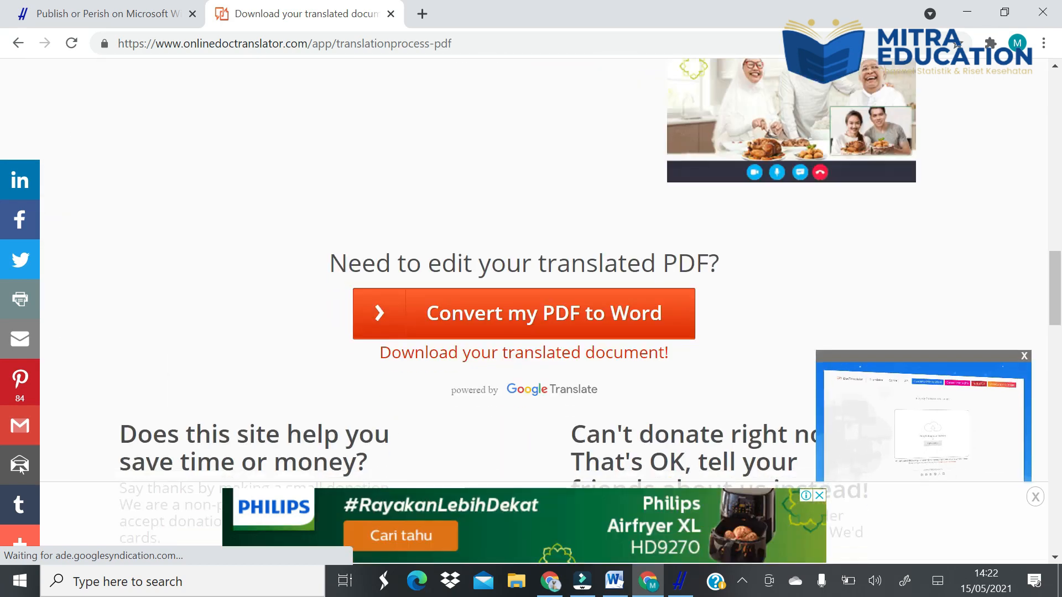
pyautogui.click(501, 357)
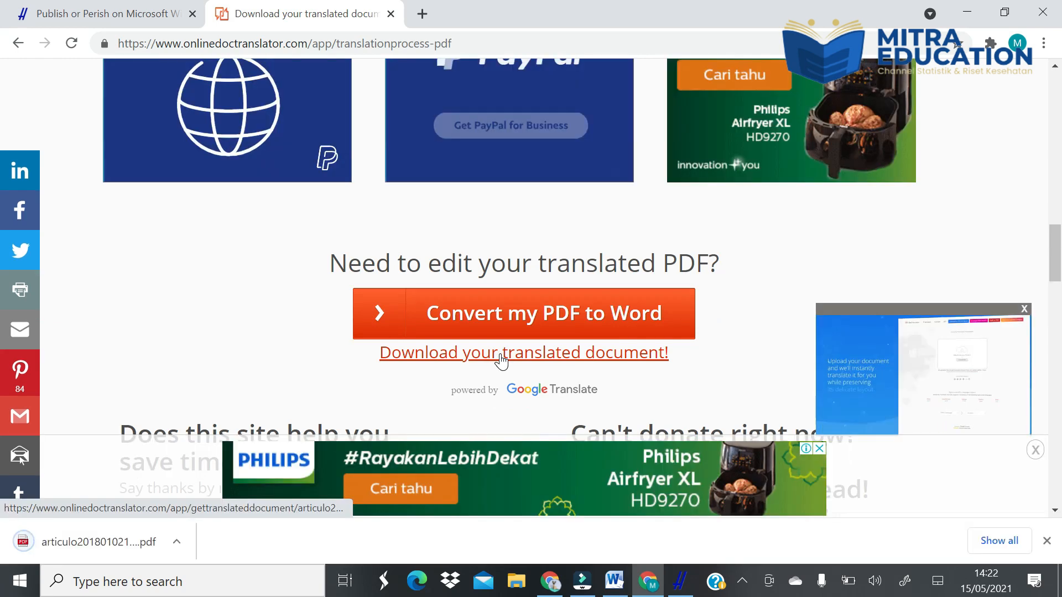
# - Open the downloaded translated PDF and examine its text and tables on the first four pages
pyautogui.click(88, 552)
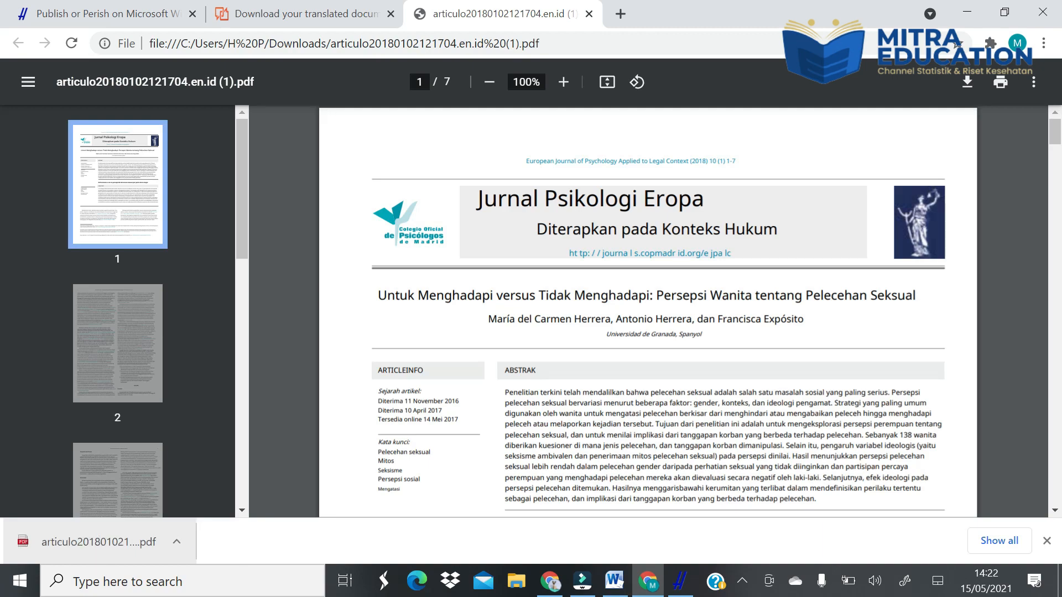
pyautogui.scroll(-3, 355, 365)
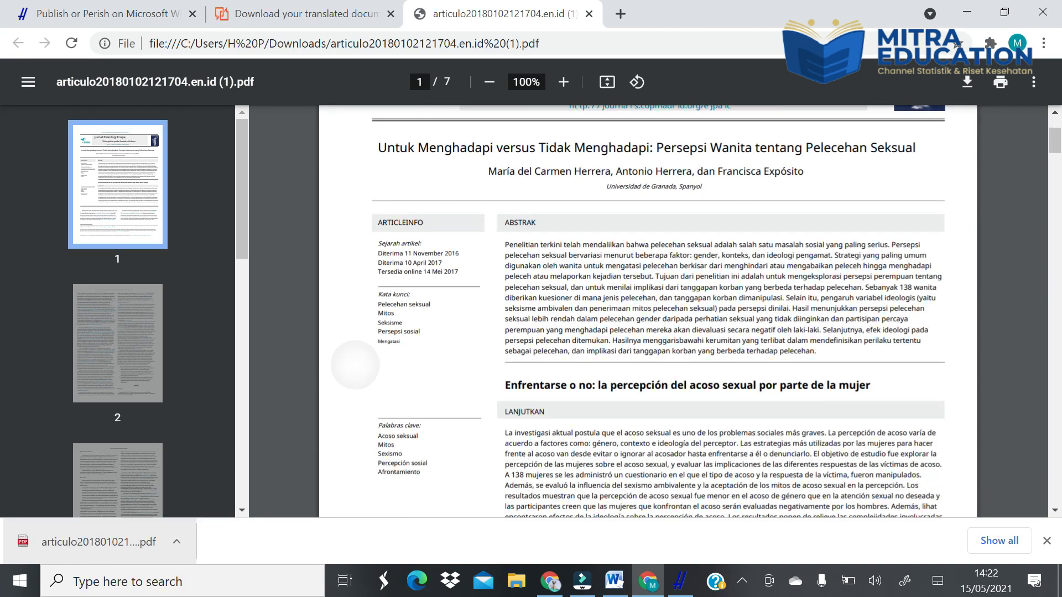
pyautogui.scroll(-3, 355, 365)
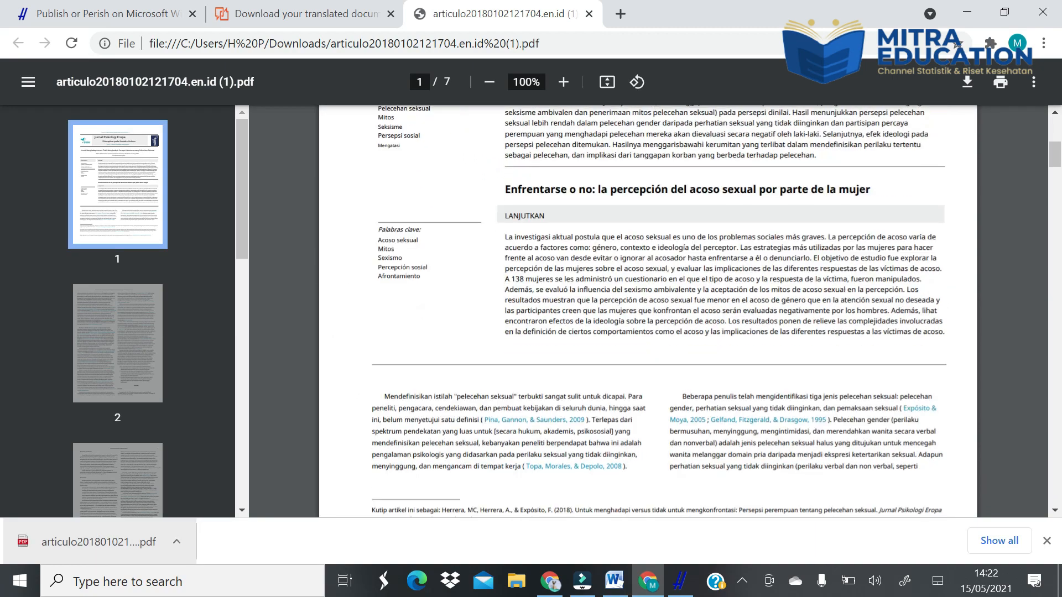
pyautogui.scroll(-10, 715, 311)
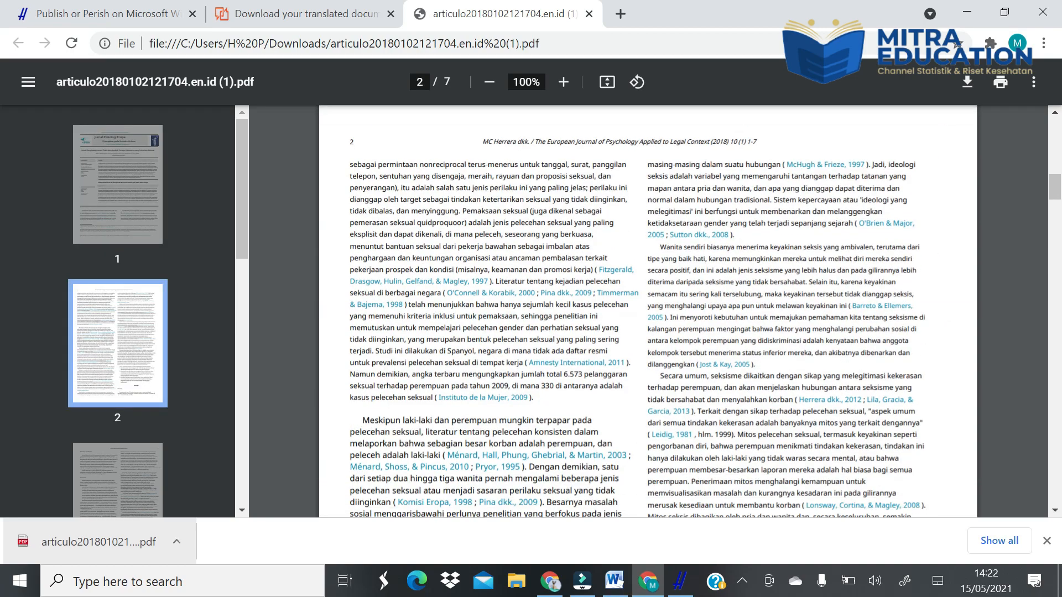
pyautogui.scroll(-5, 715, 311)
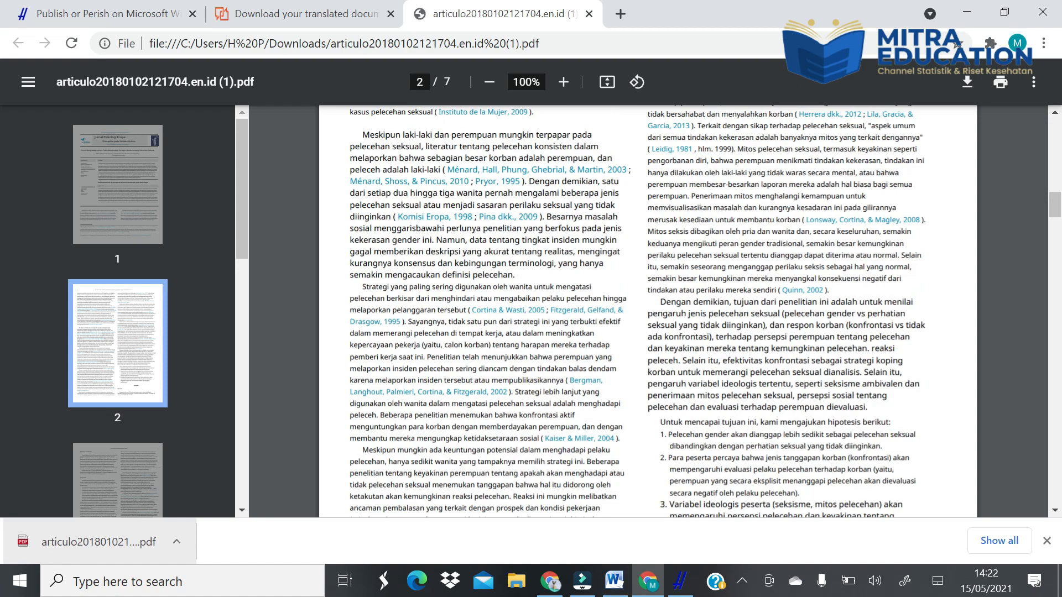
pyautogui.scroll(-6, 715, 311)
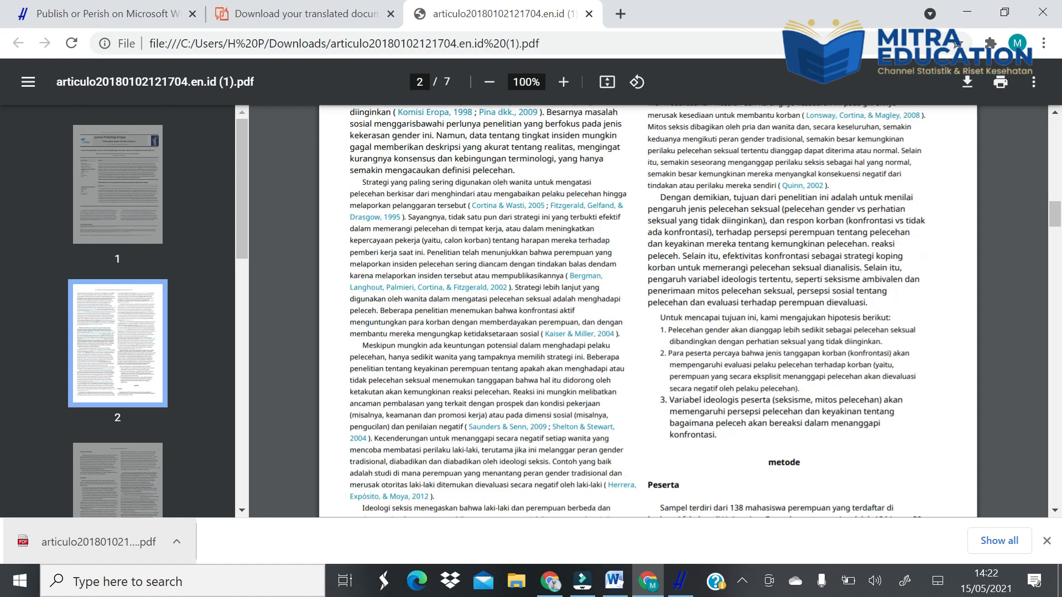
pyautogui.scroll(-12, 705, 311)
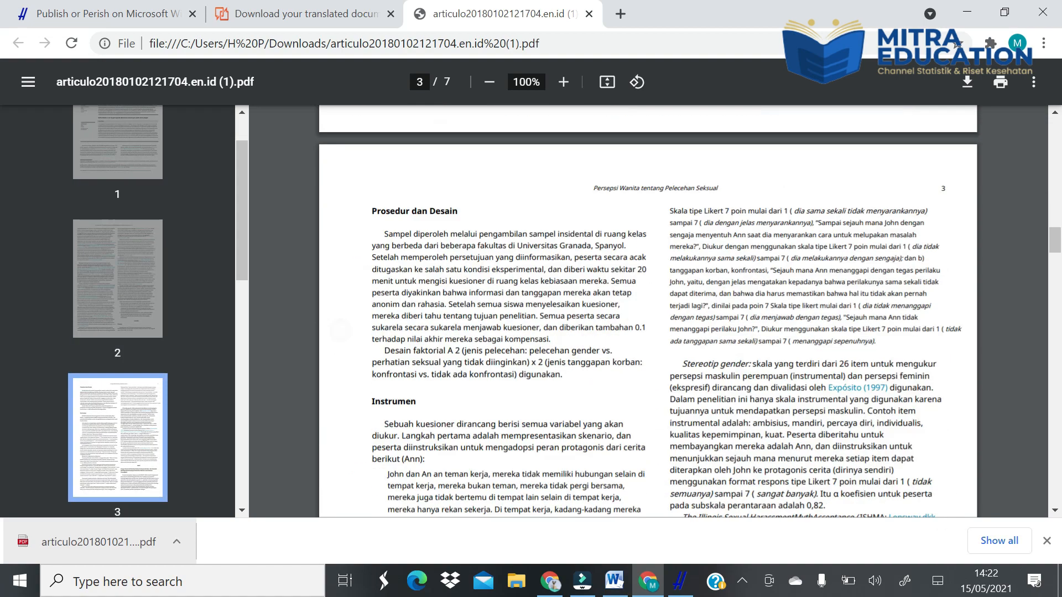
pyautogui.scroll(-12, 704, 311)
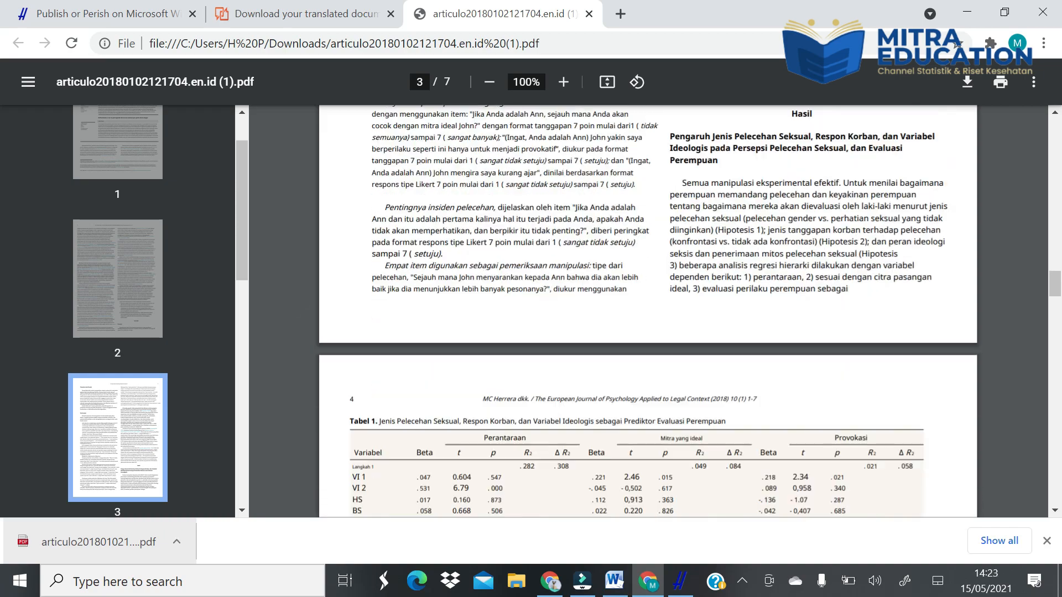
pyautogui.scroll(-10, 647, 311)
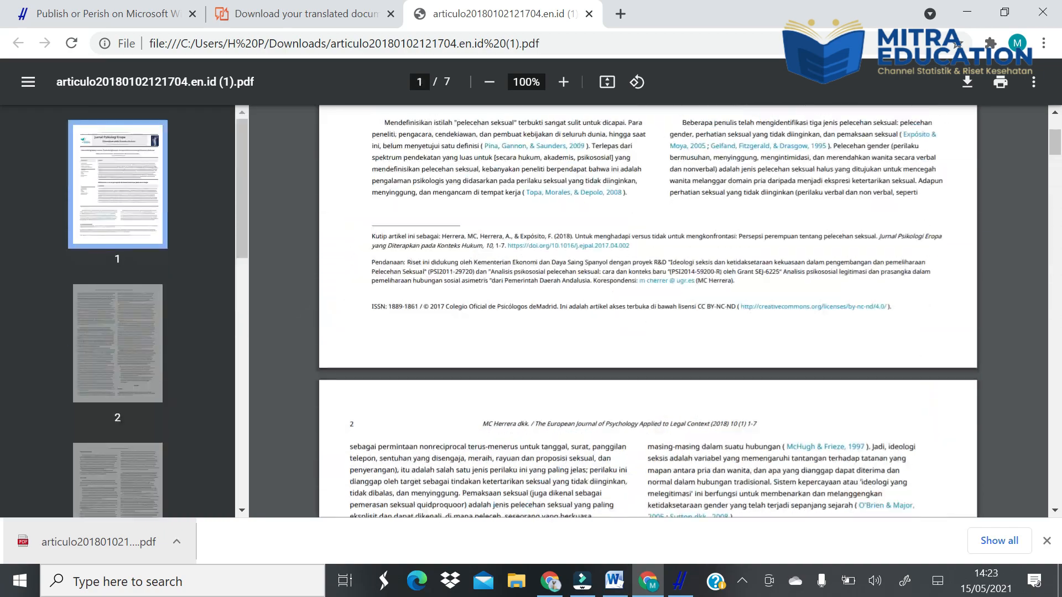
pyautogui.scroll(10, 647, 311)
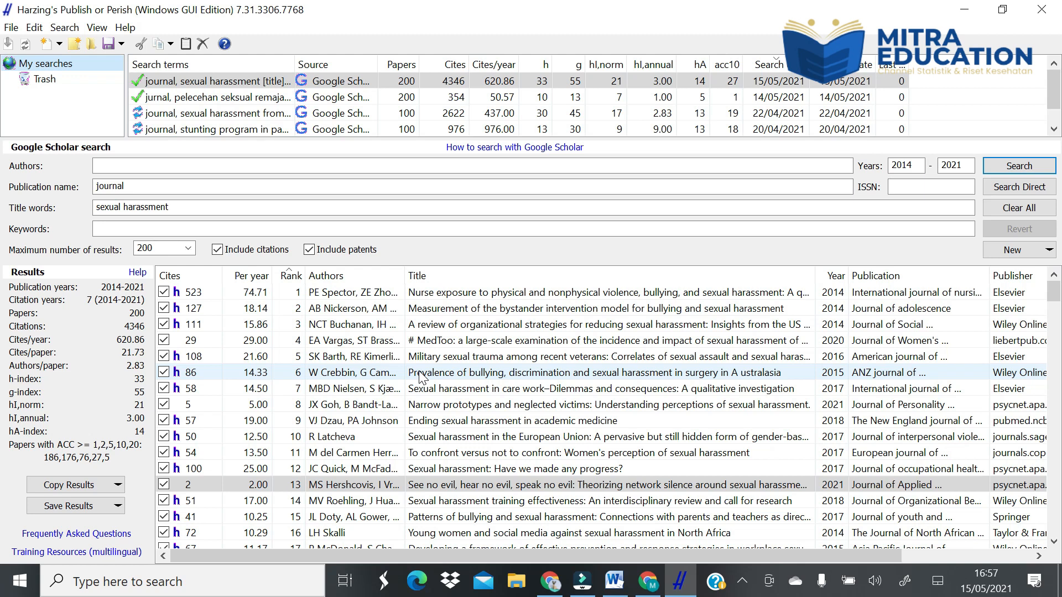
# - In Publish or Perish, copy the sexual harassment search results in the Excel format without header, and launch Microsoft Excel 2010
pyautogui.click(116, 485)
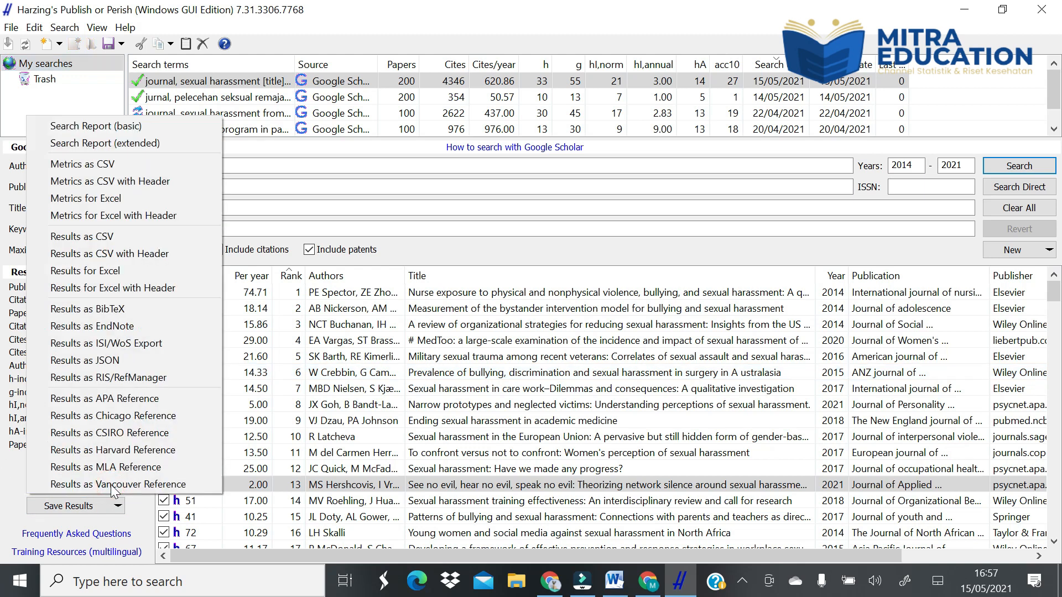
pyautogui.click(98, 273)
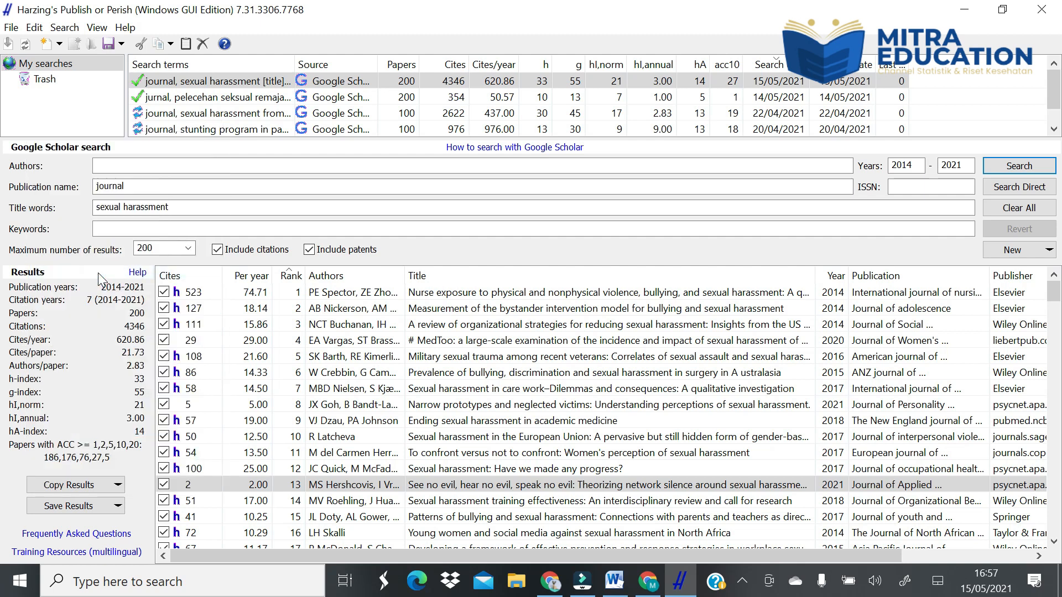
pyautogui.click(147, 580)
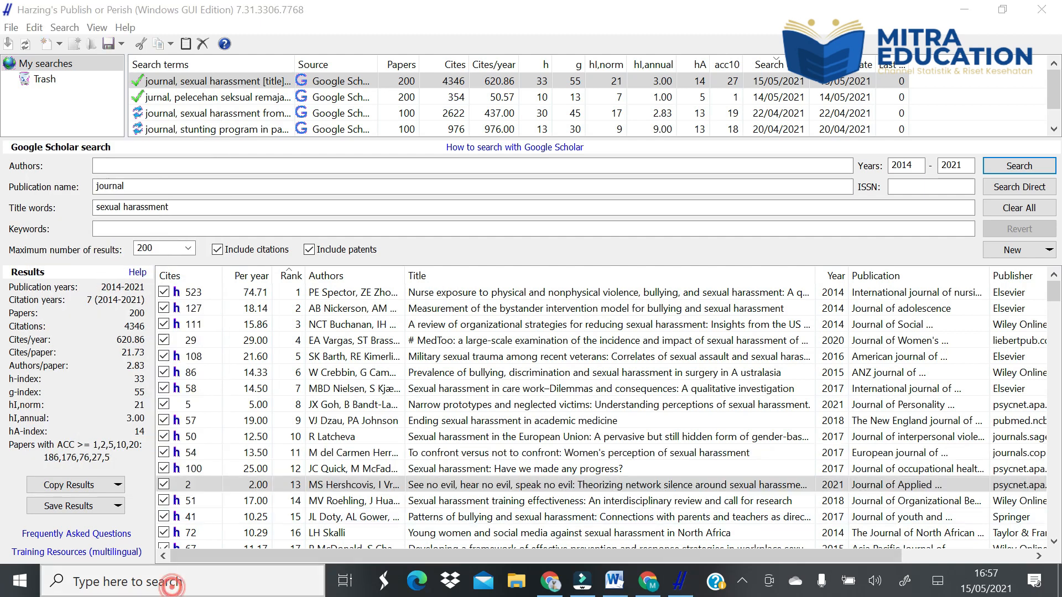
pyautogui.write('ex')
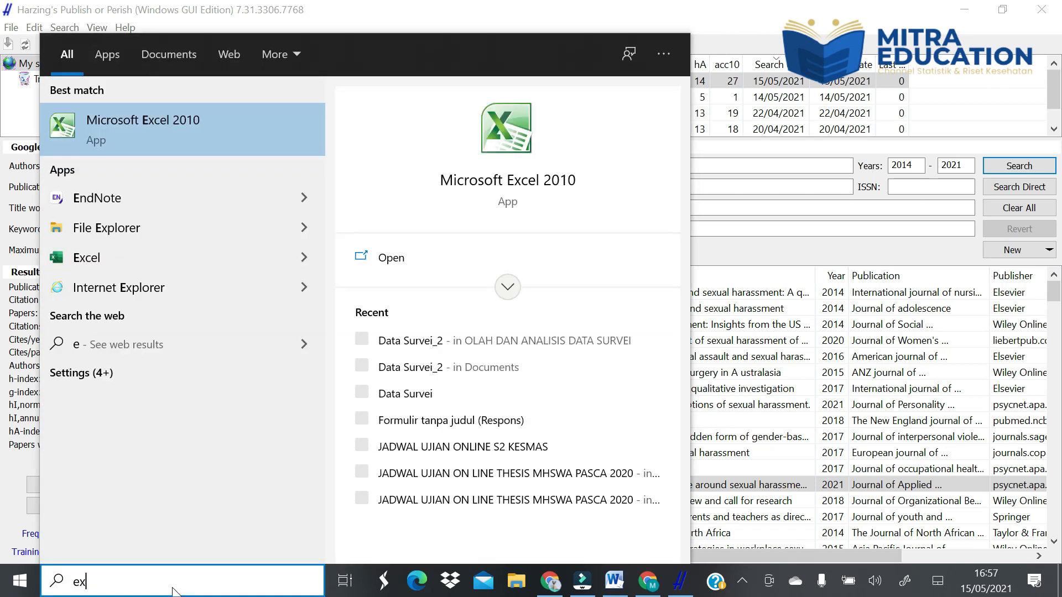
pyautogui.write('cel')
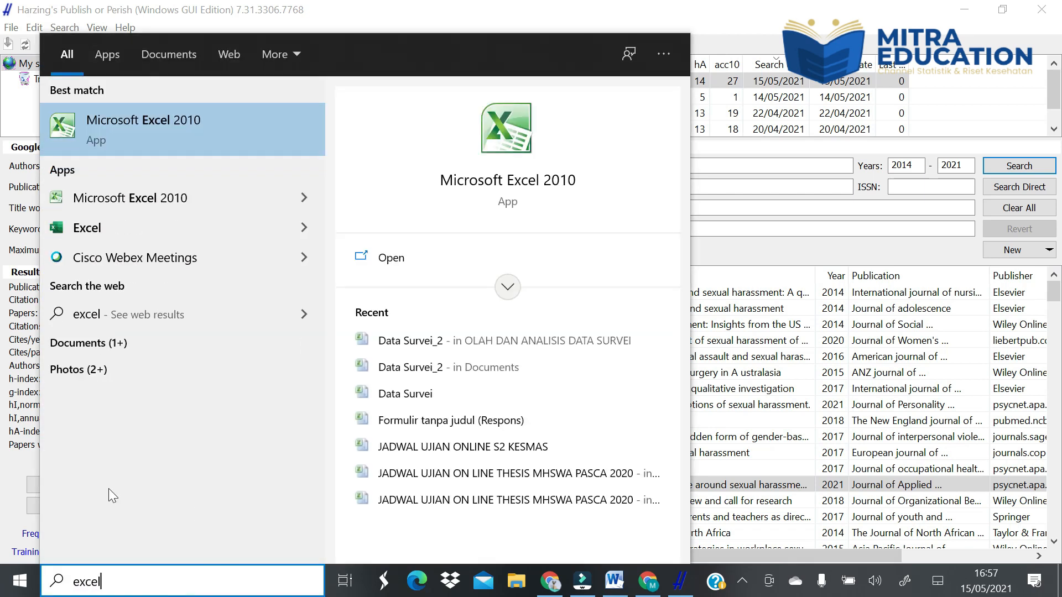
pyautogui.click(112, 115)
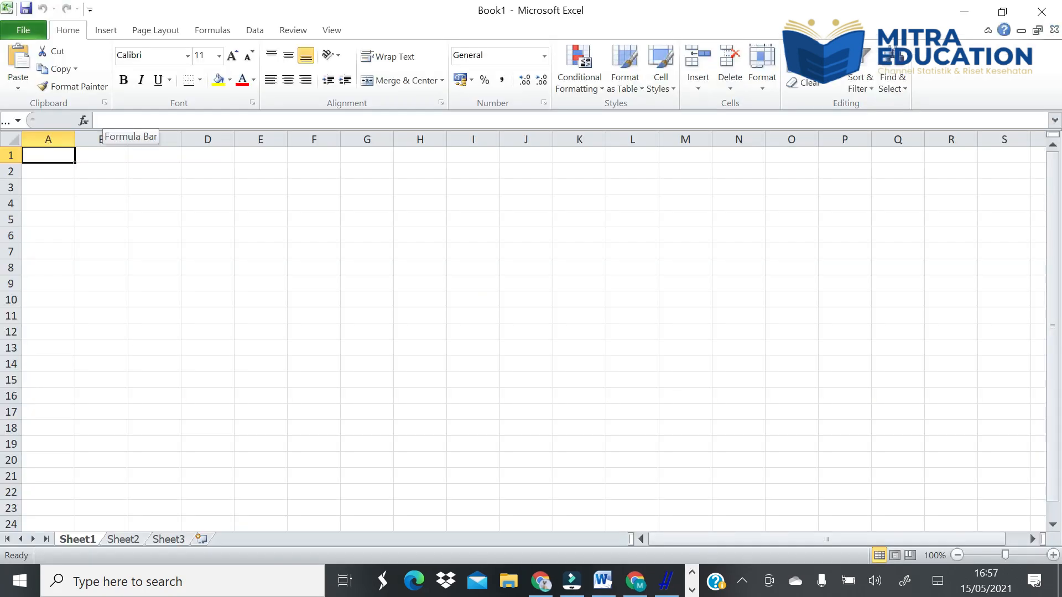
# - Paste the copied results into Sheet1 starting at cell A1 and widen column J to fit its dates and times
pyautogui.hotkey('ctrl', 'v')
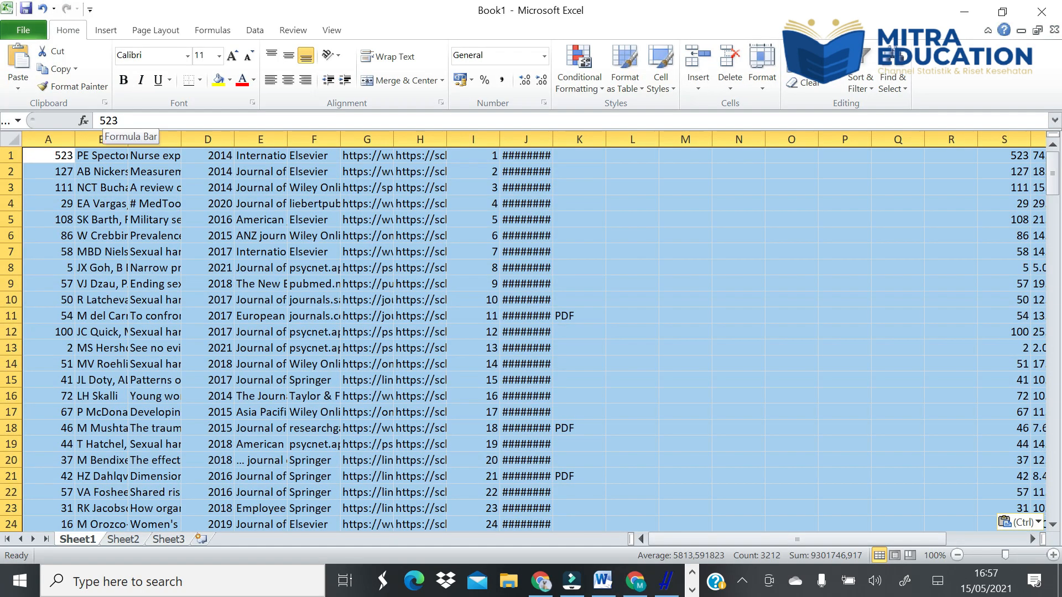
pyautogui.moveTo(546, 140); pyautogui.dragTo(590, 148)
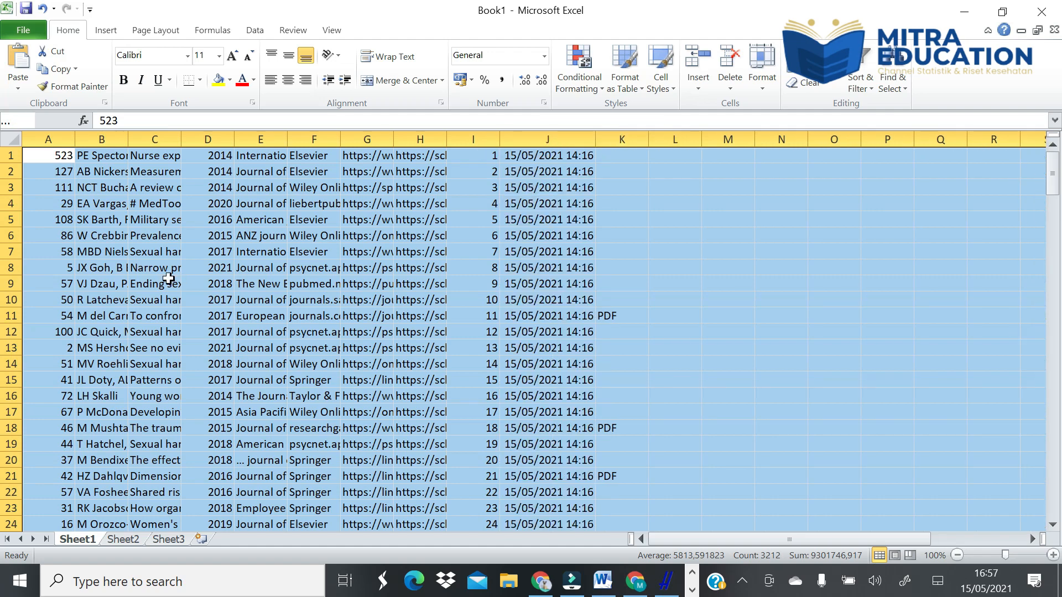
# - Widen column C to show more of the article titles, and widen column H to show more of its web links
pyautogui.doubleClick(181, 140)
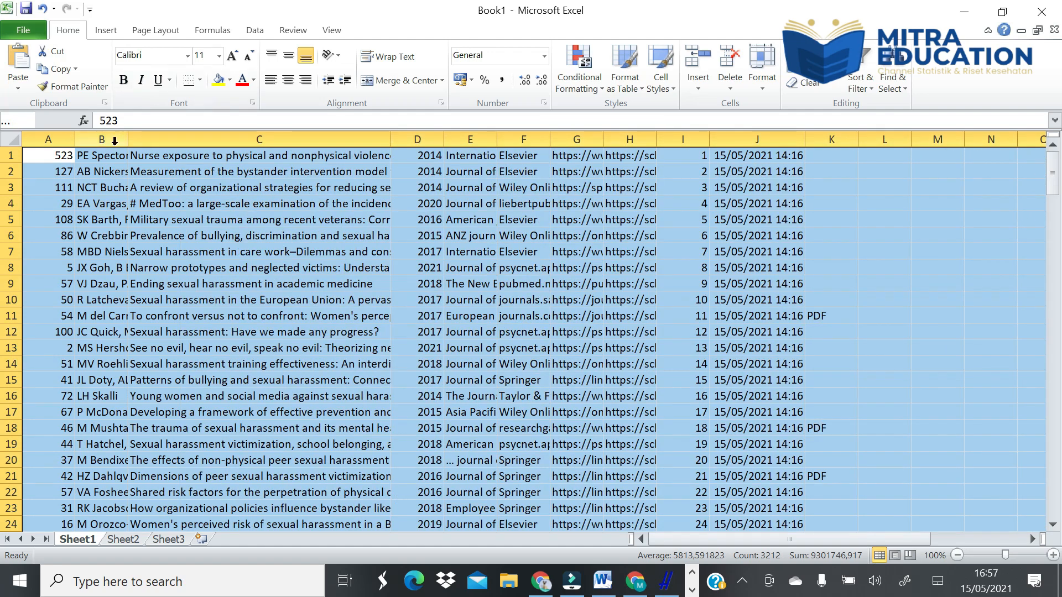
pyautogui.click(187, 300)
pyautogui.press('Up')
pyautogui.hotkey('ctrl', 'Up')
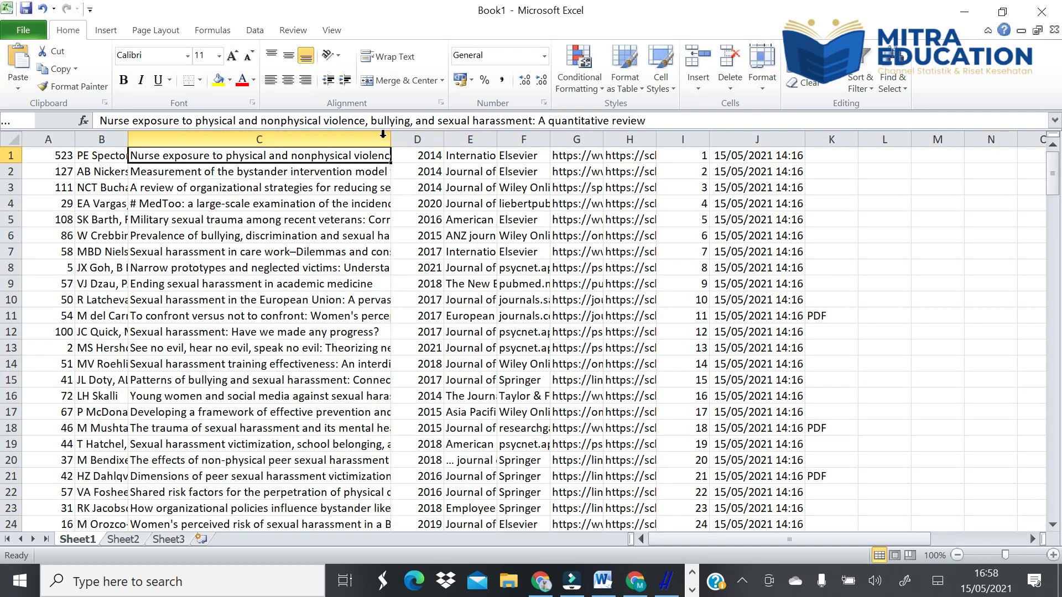
pyautogui.moveTo(391, 139); pyautogui.dragTo(512, 131)
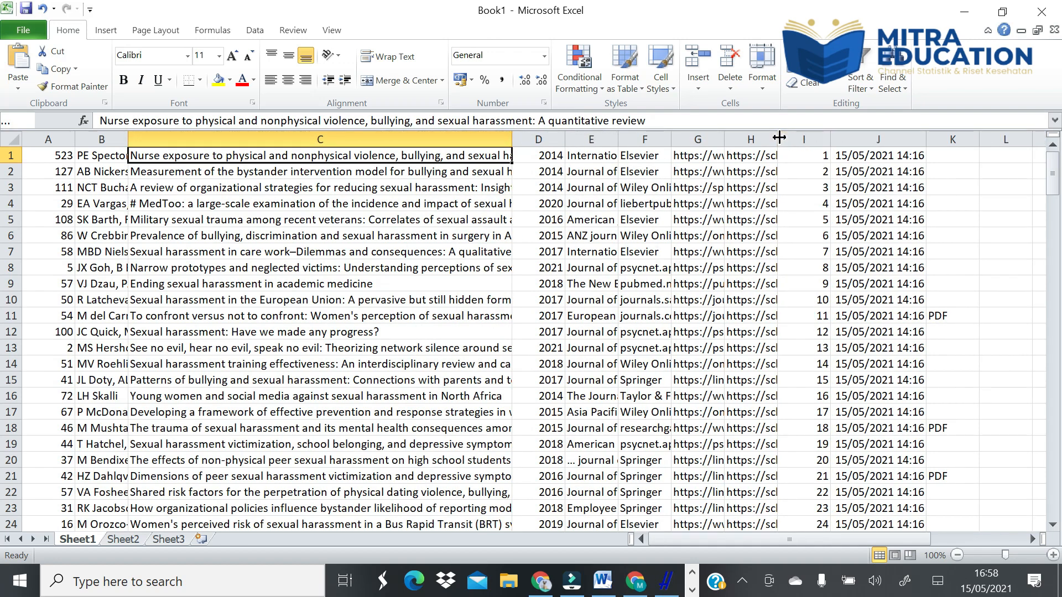
pyautogui.moveTo(777, 139); pyautogui.dragTo(977, 139)
# - Switch to Publish or Perish and save the sexual harassment results in RIS/RefManager format as PoPCites2 in the PUBLISH OR PERISH folder
pyautogui.click(965, 11)
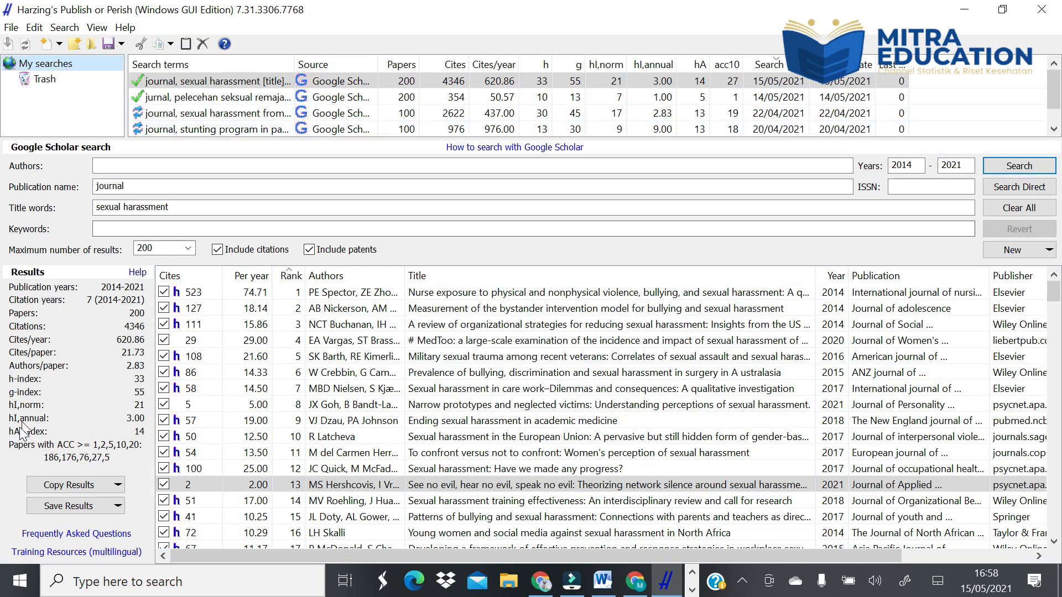
pyautogui.click(97, 510)
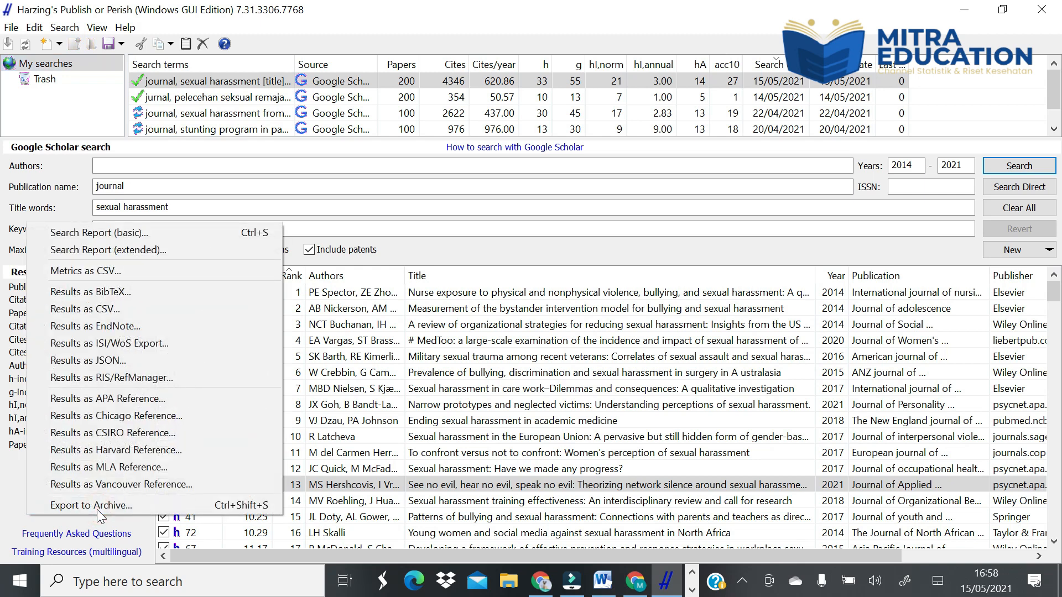
pyautogui.click(138, 381)
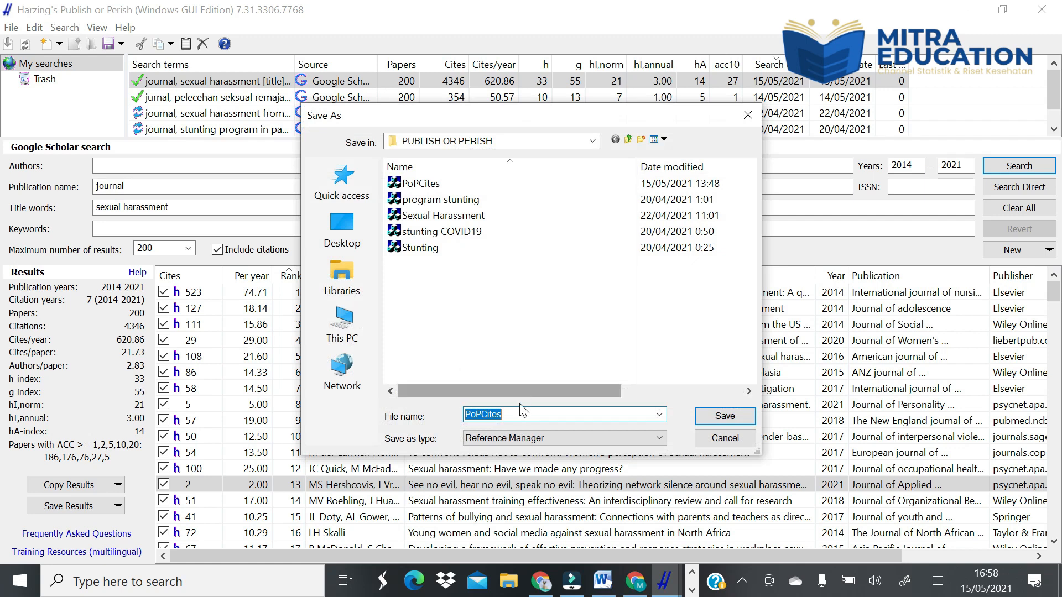
pyautogui.click(505, 413)
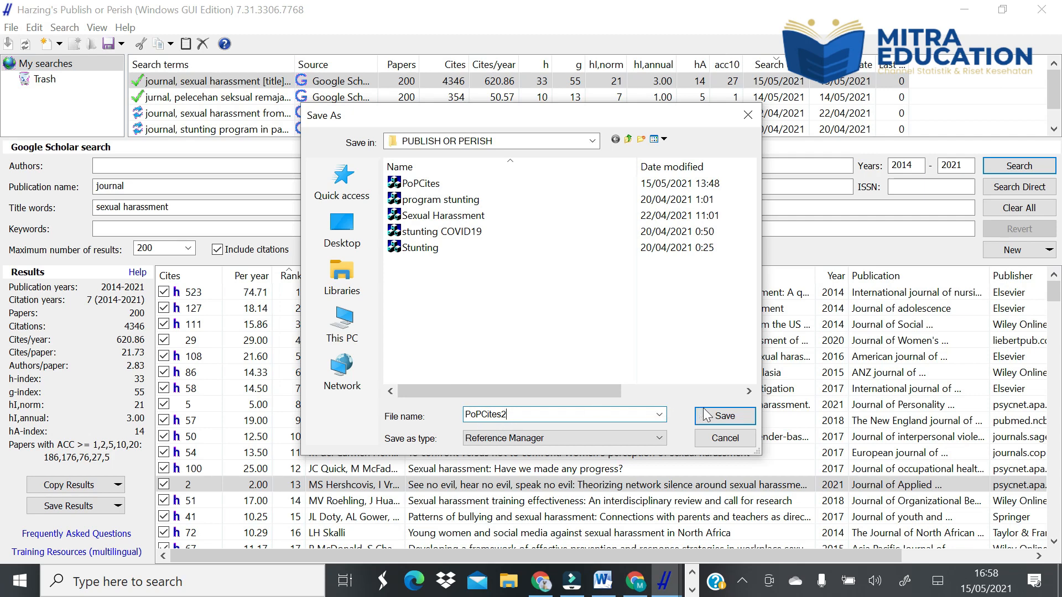
pyautogui.click(718, 416)
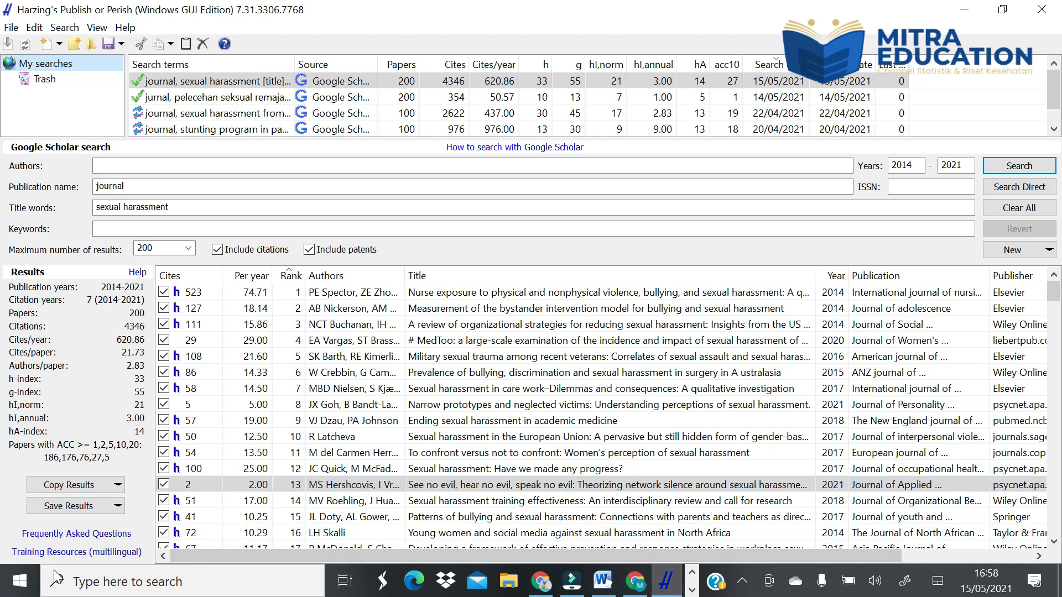
# - Launch Mendeley Desktop and dismiss its update notice
pyautogui.click(89, 580)
pyautogui.write('m')
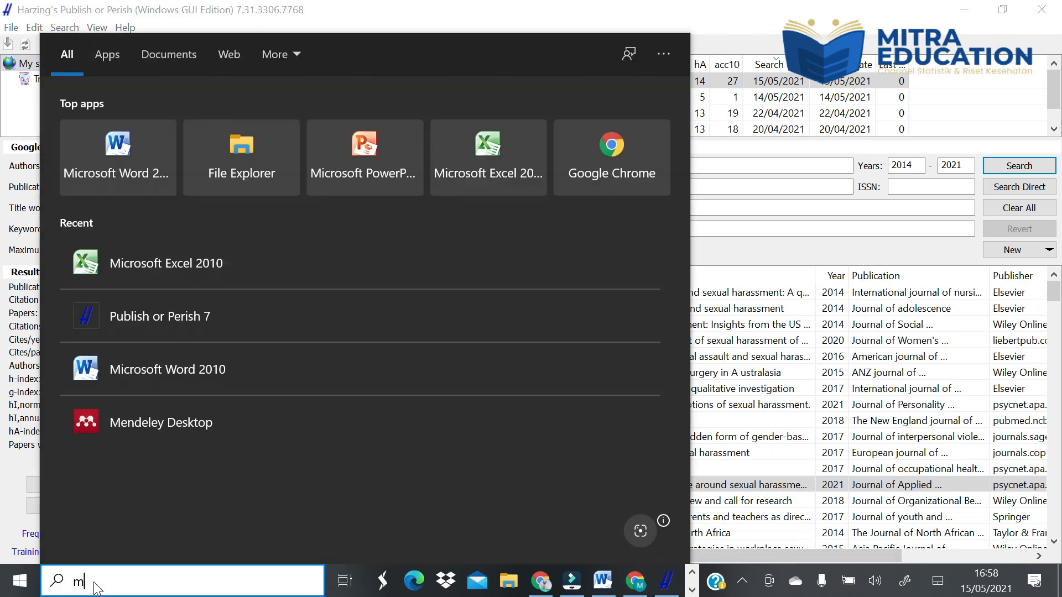
pyautogui.write('endele')
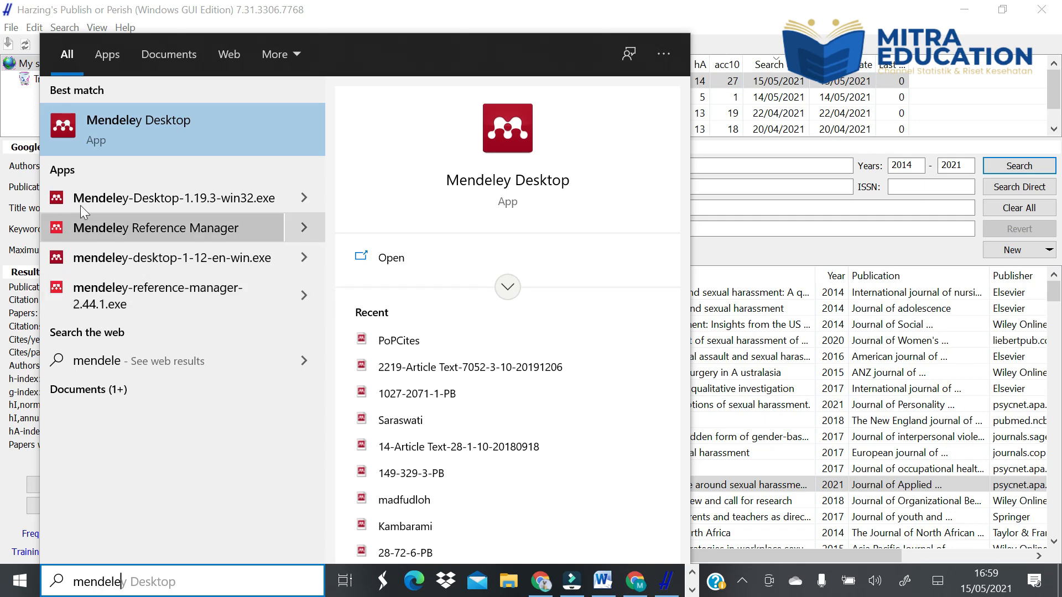
pyautogui.click(168, 129)
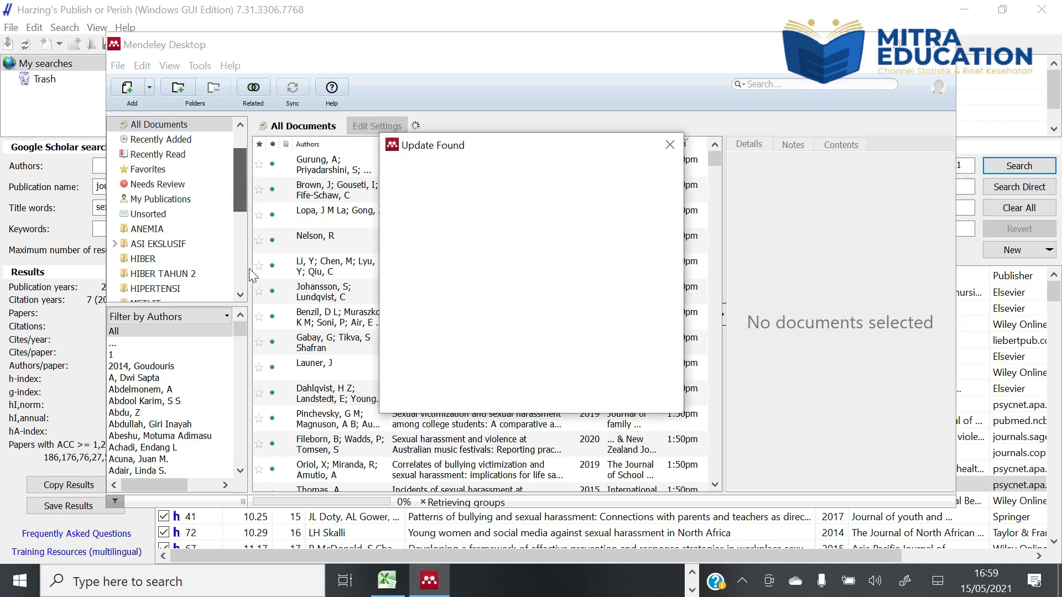
pyautogui.click(670, 145)
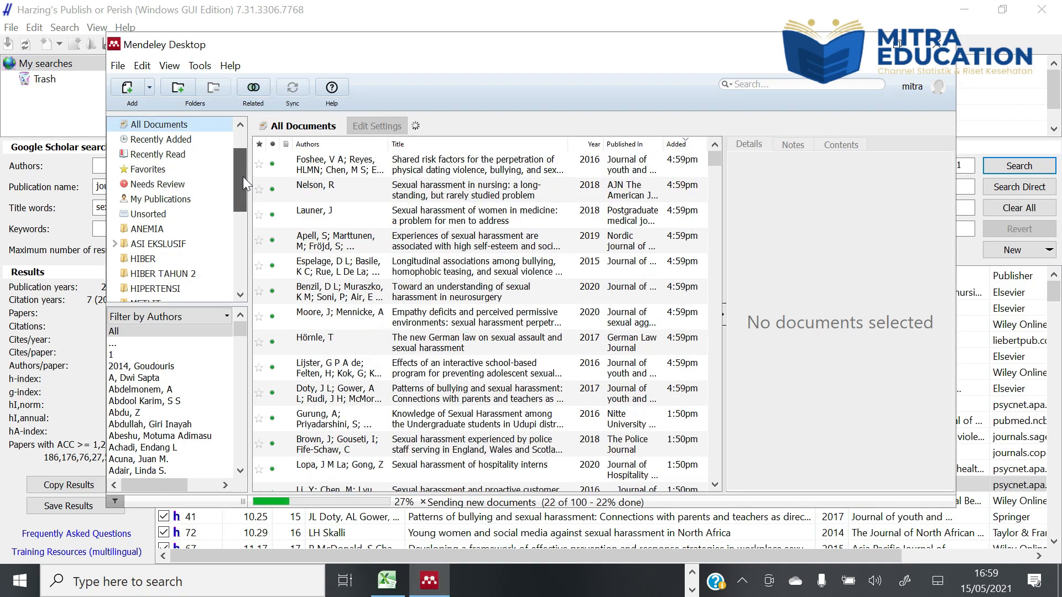
# - Create a new library folder named Sexual Harrasment
pyautogui.moveTo(243, 177); pyautogui.dragTo(238, 264)
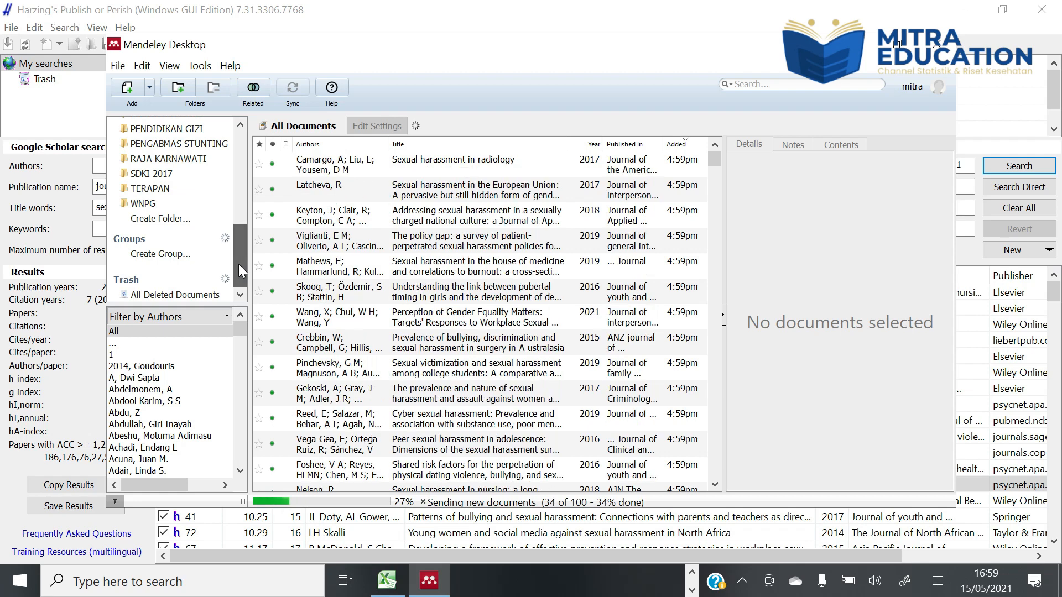
pyautogui.click(188, 219)
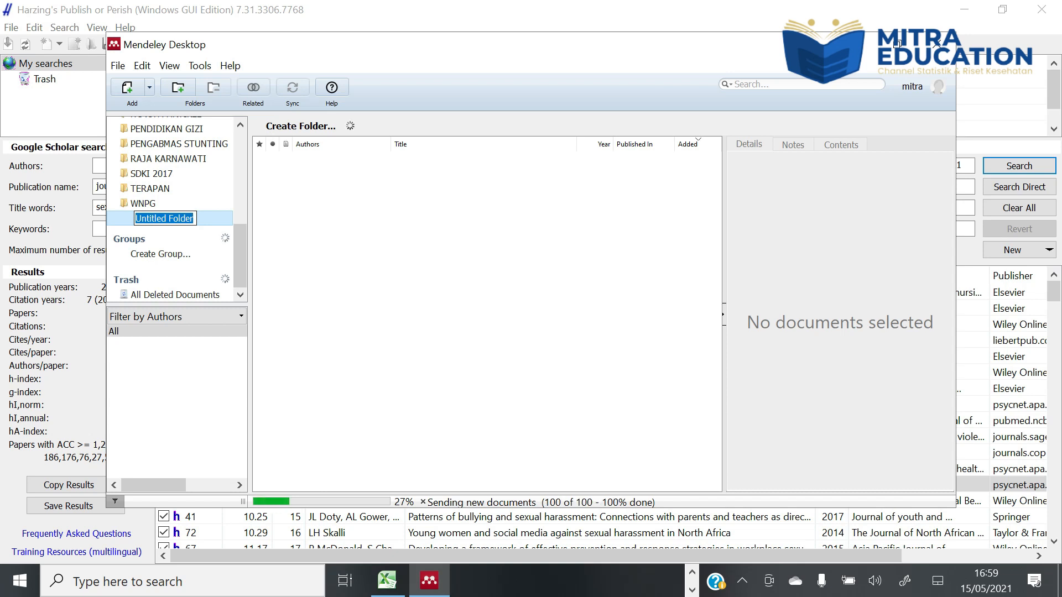
pyautogui.write('Sex')
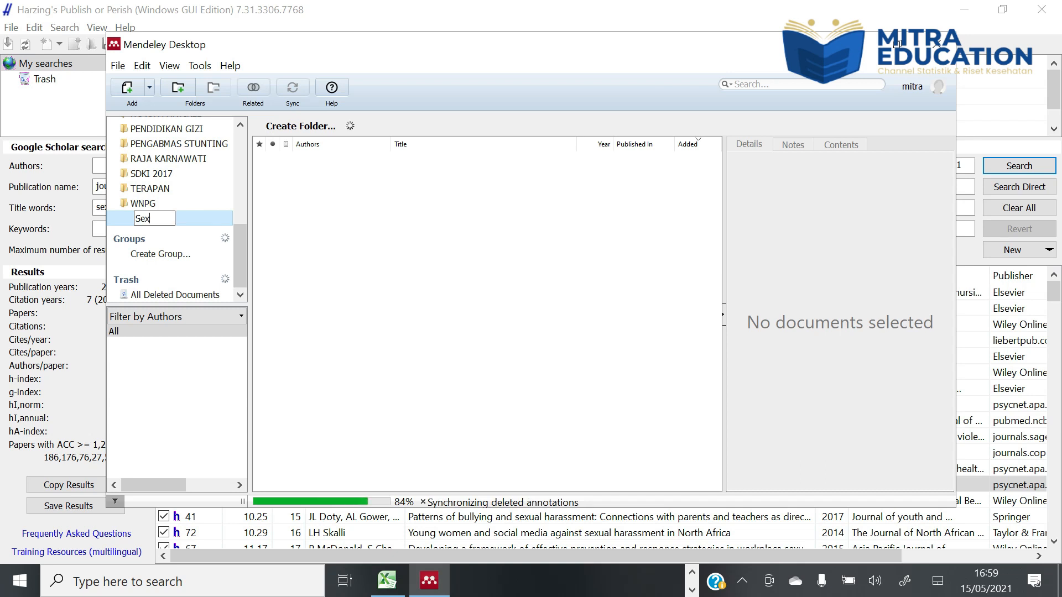
pyautogui.write('ual')
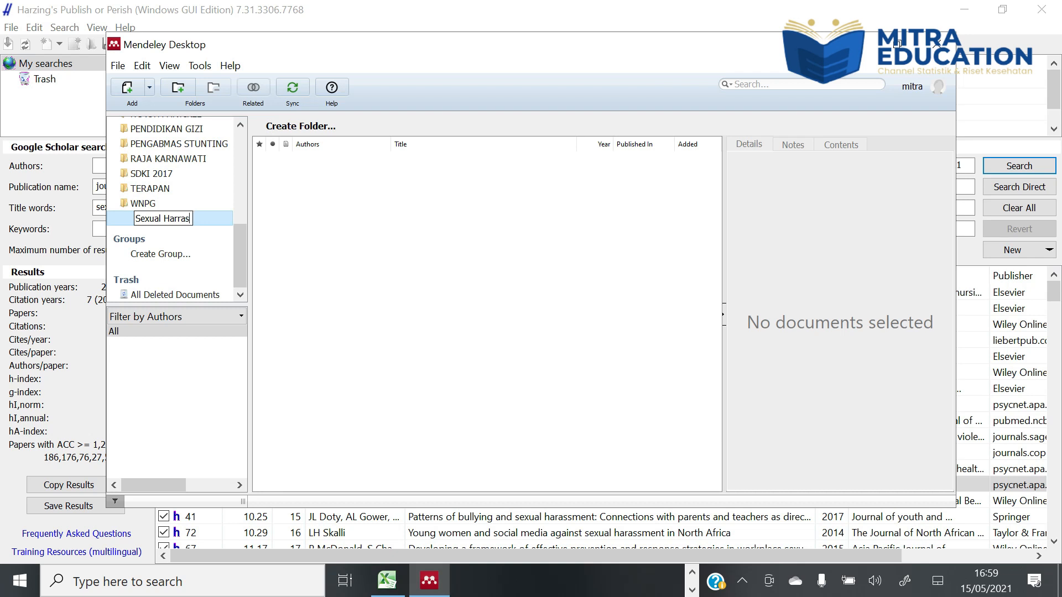
pyautogui.write('Harrasment')
pyautogui.click(119, 217)
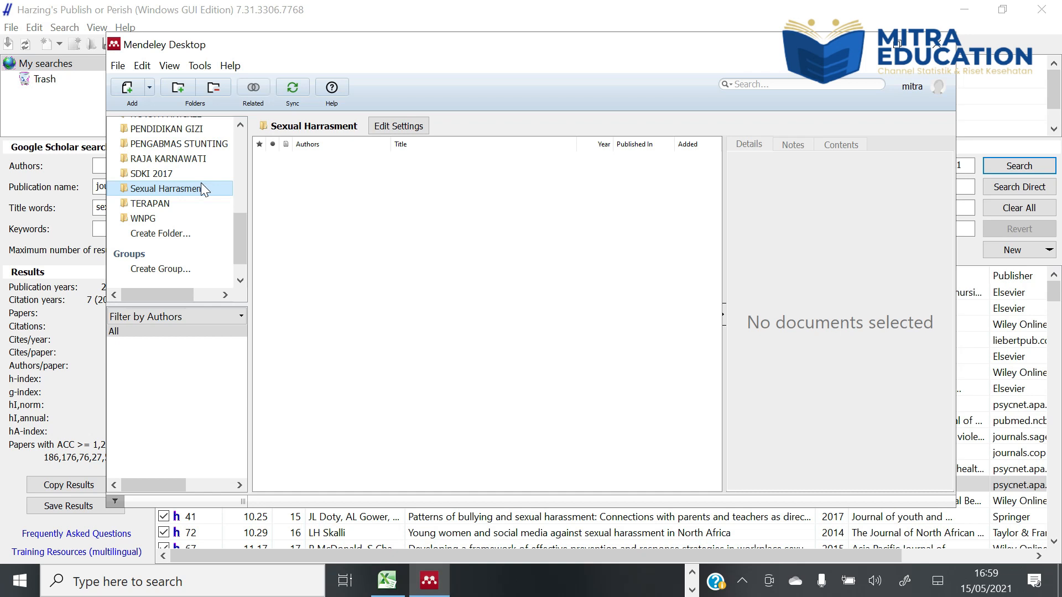
# - Import the PoPCites2 file into the Sexual Harrasment folder and look through the details of the first imported articles
pyautogui.click(149, 89)
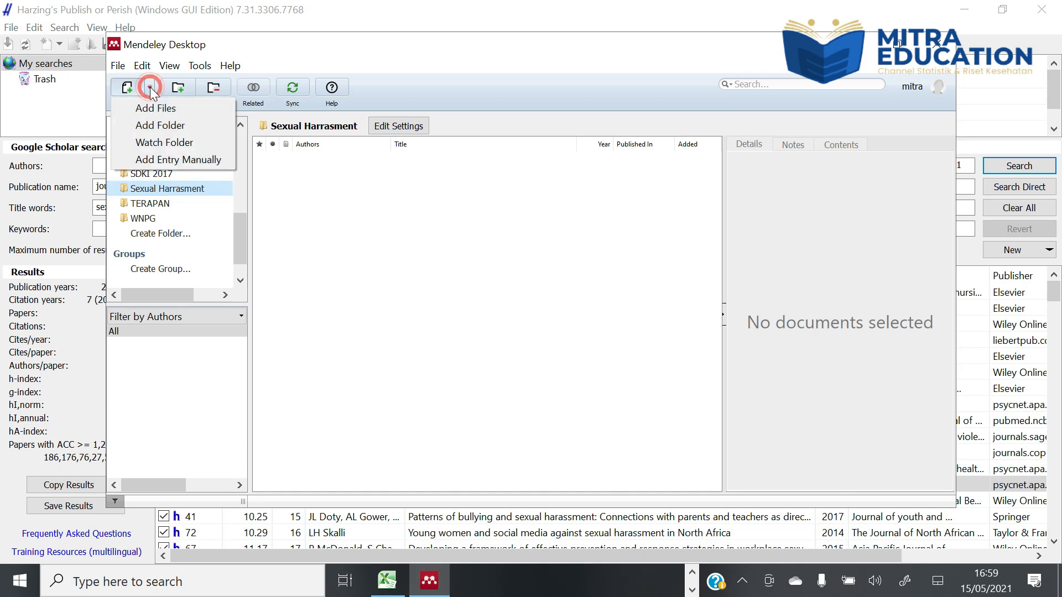
pyautogui.click(153, 107)
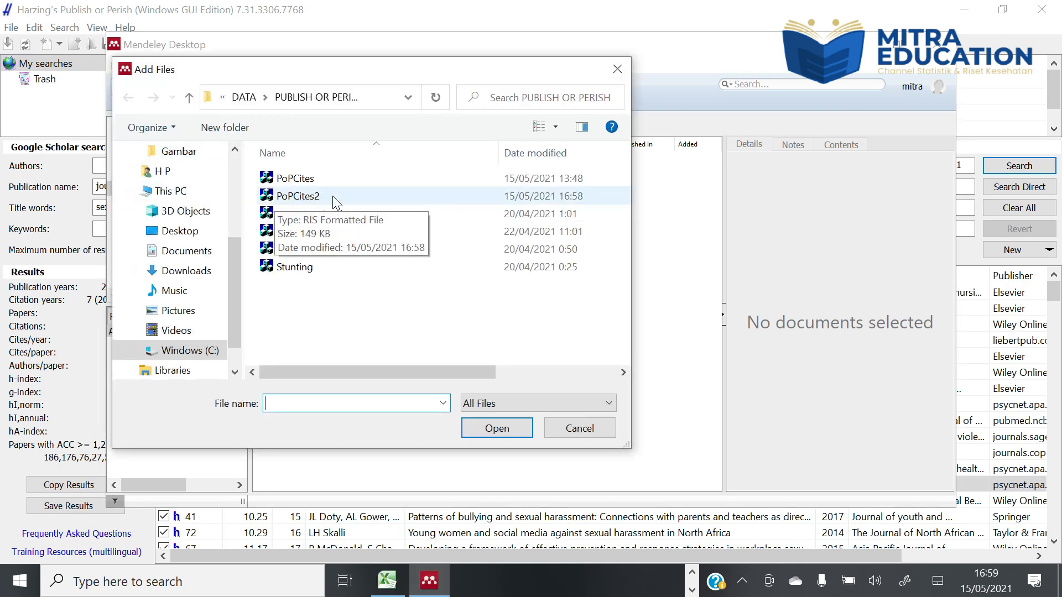
pyautogui.click(297, 200)
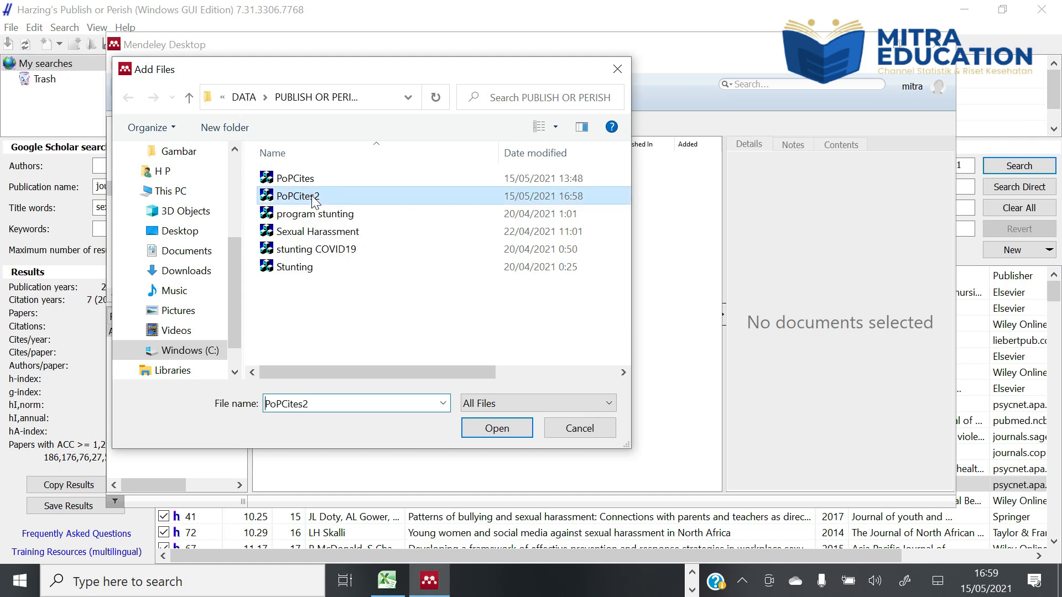
pyautogui.click(500, 432)
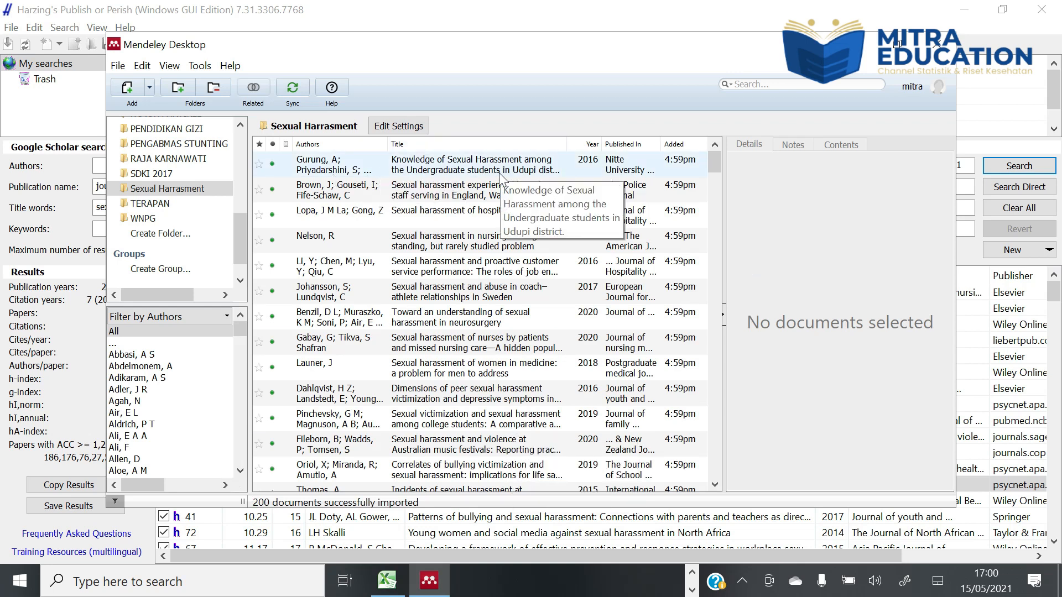
pyautogui.click(478, 161)
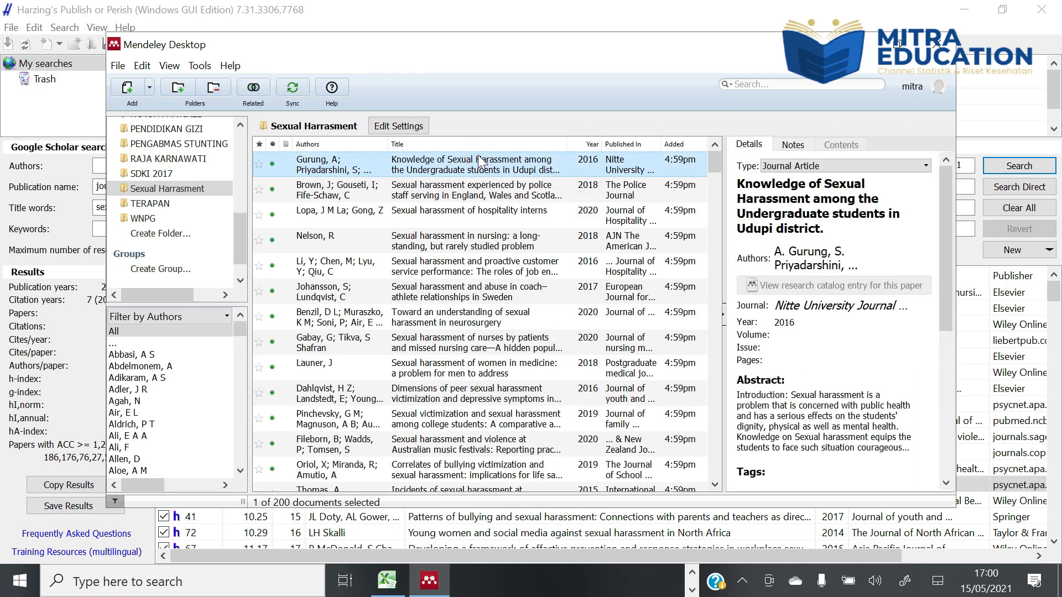
pyautogui.press('Down')
pyautogui.press('Down')
pyautogui.press('Down')
pyautogui.press('Down')
pyautogui.press('Down')
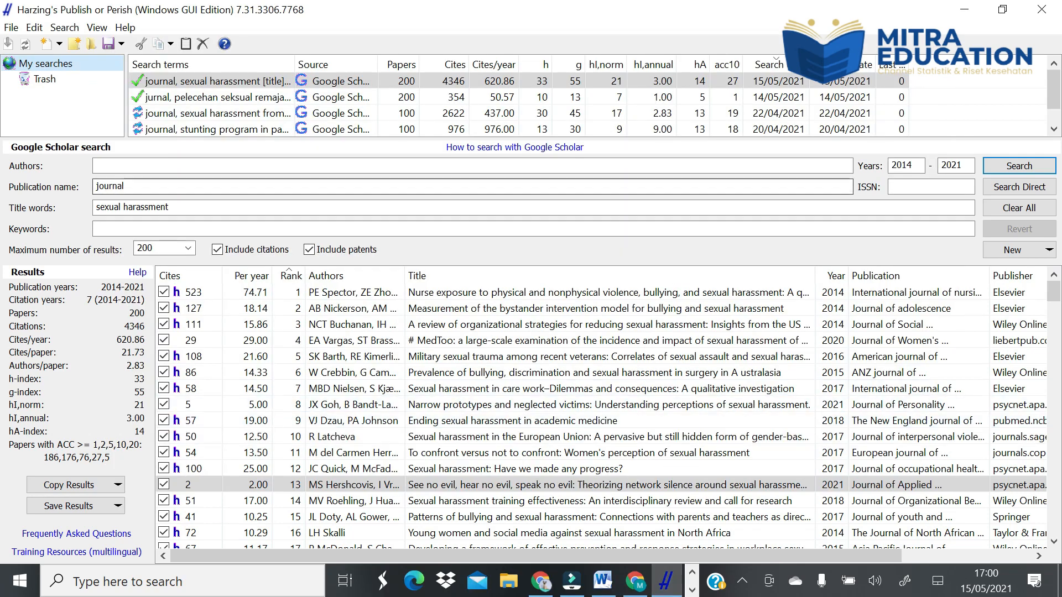
# - In Publish or Perish, run a Google Scholar search with publication name jurnal and title words pelecehan seksual
pyautogui.click(137, 181)
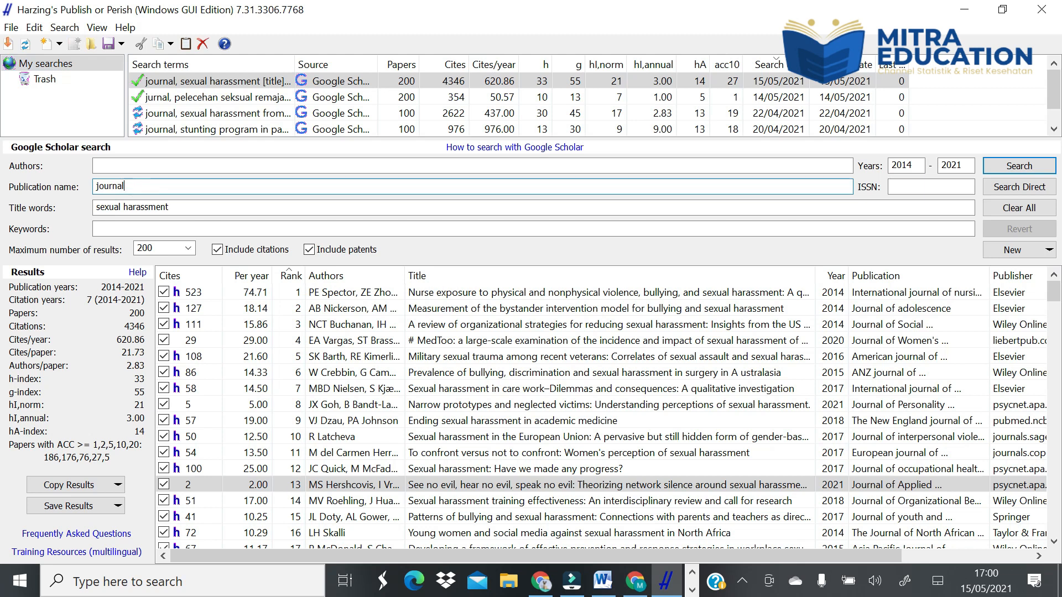
pyautogui.press('BackSpace')
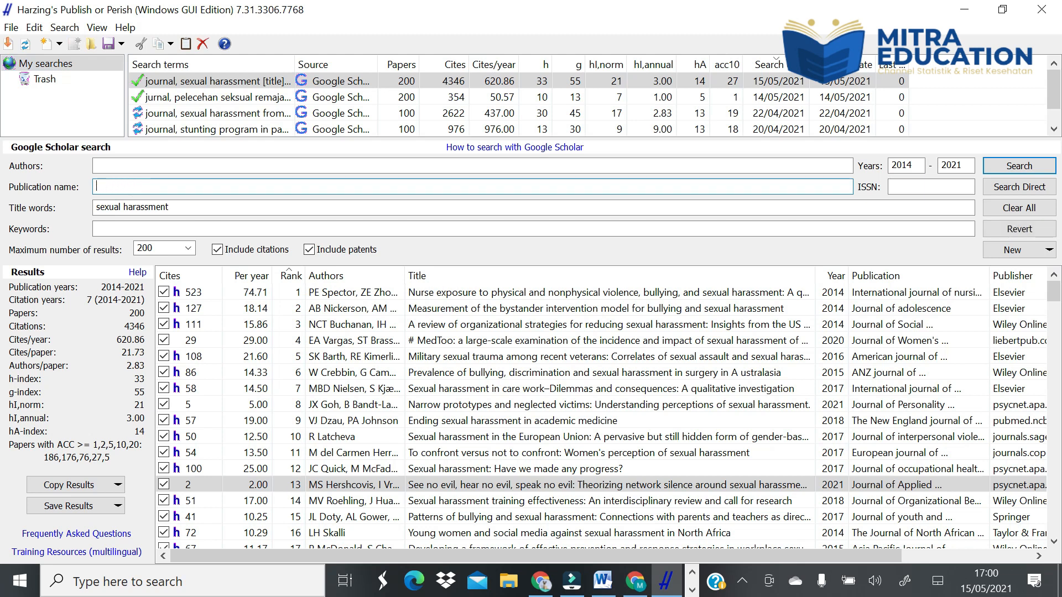
pyautogui.click(182, 205)
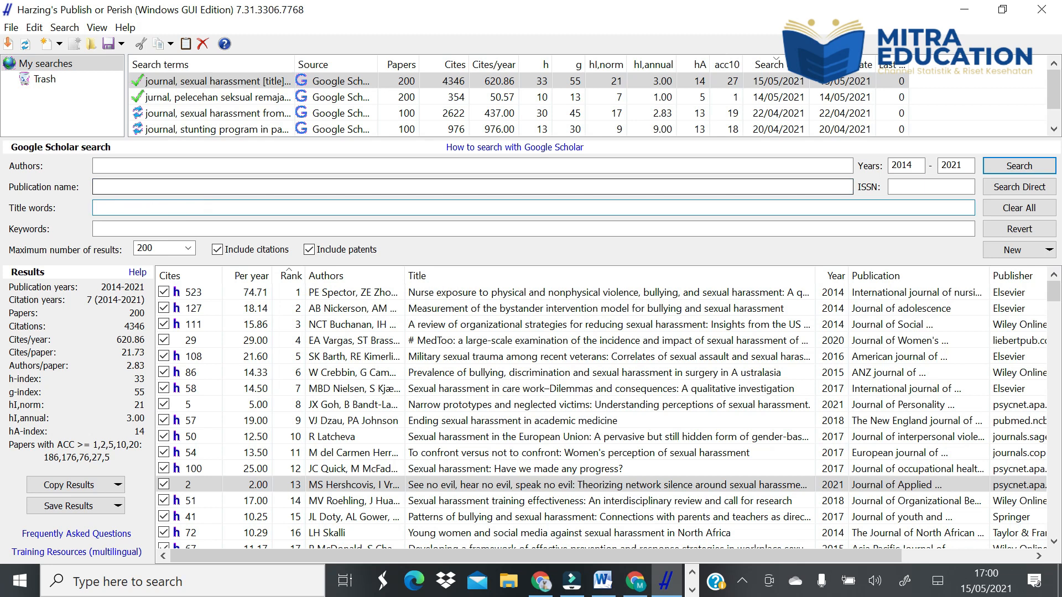
pyautogui.click(118, 191)
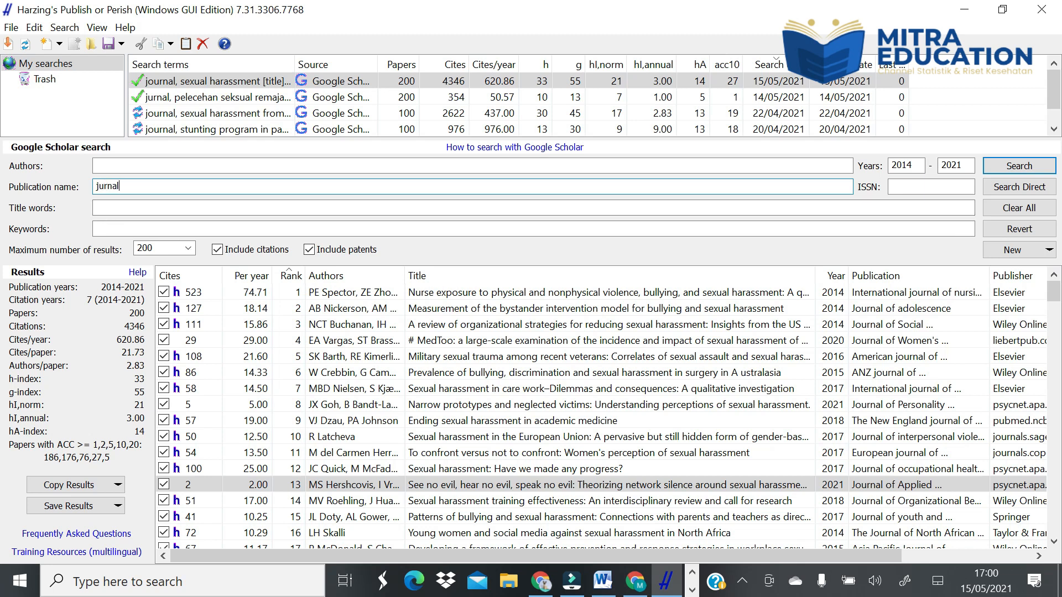
pyautogui.click(118, 206)
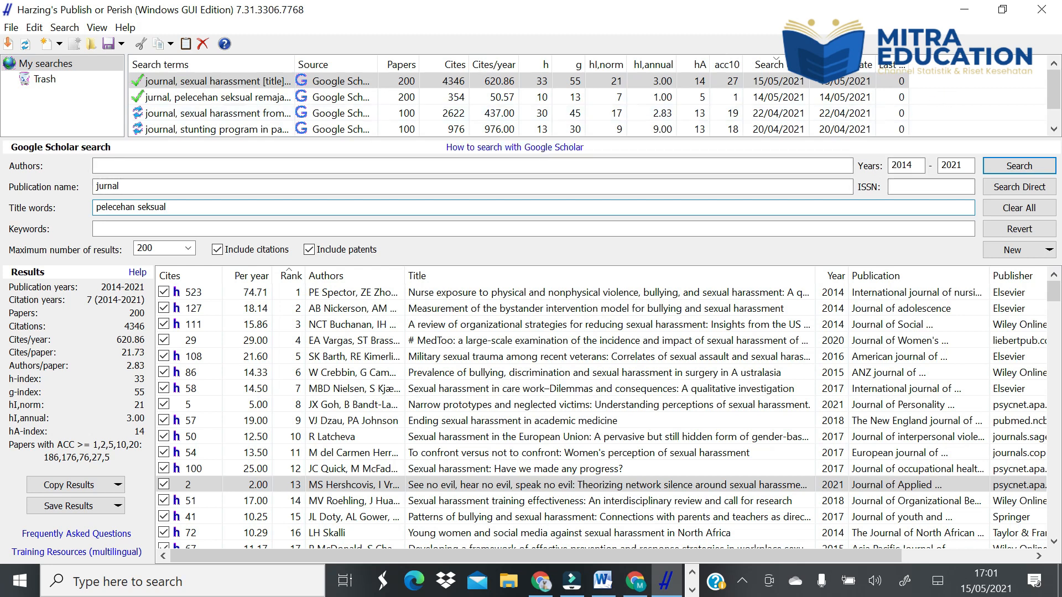
pyautogui.click(1015, 168)
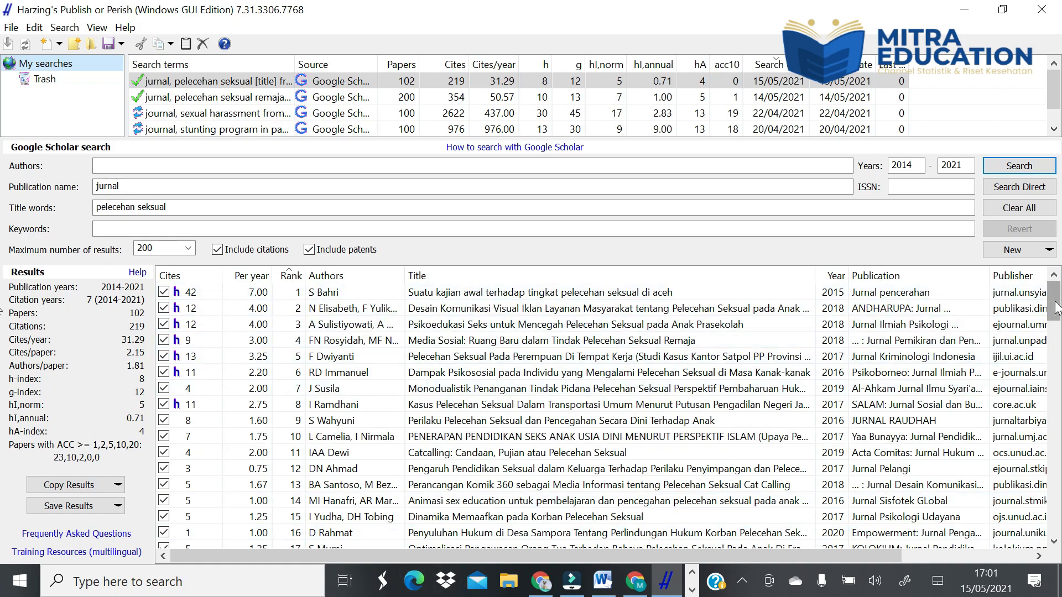
# - Look through the pelecehan seksual results and the earlier searches on sexual harassment, the stunting program and pelecehan seksual remaja putri
pyautogui.moveTo(1055, 302); pyautogui.dragTo(1061, 438)
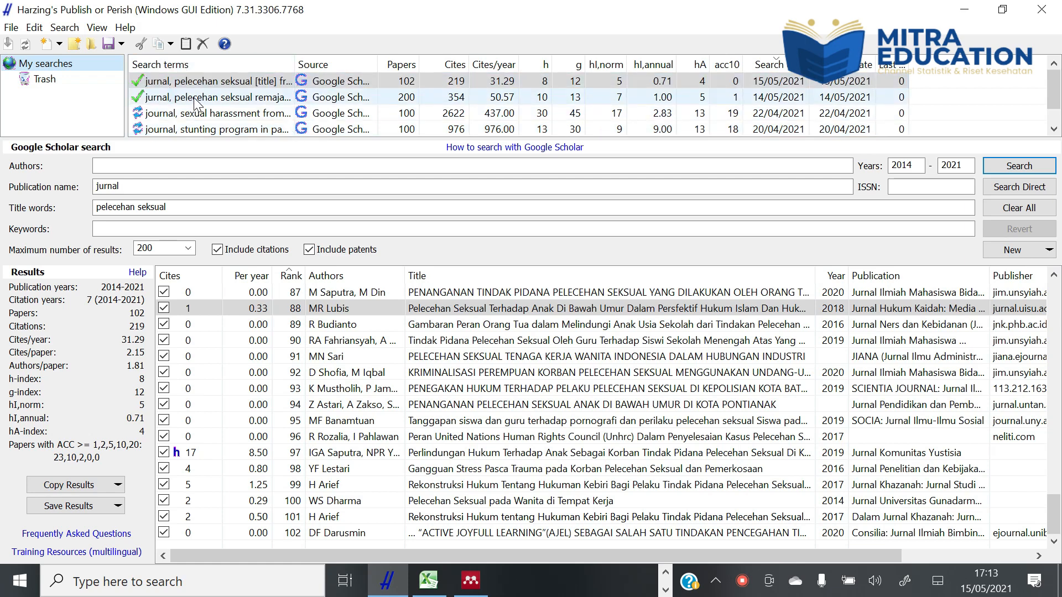
pyautogui.click(198, 116)
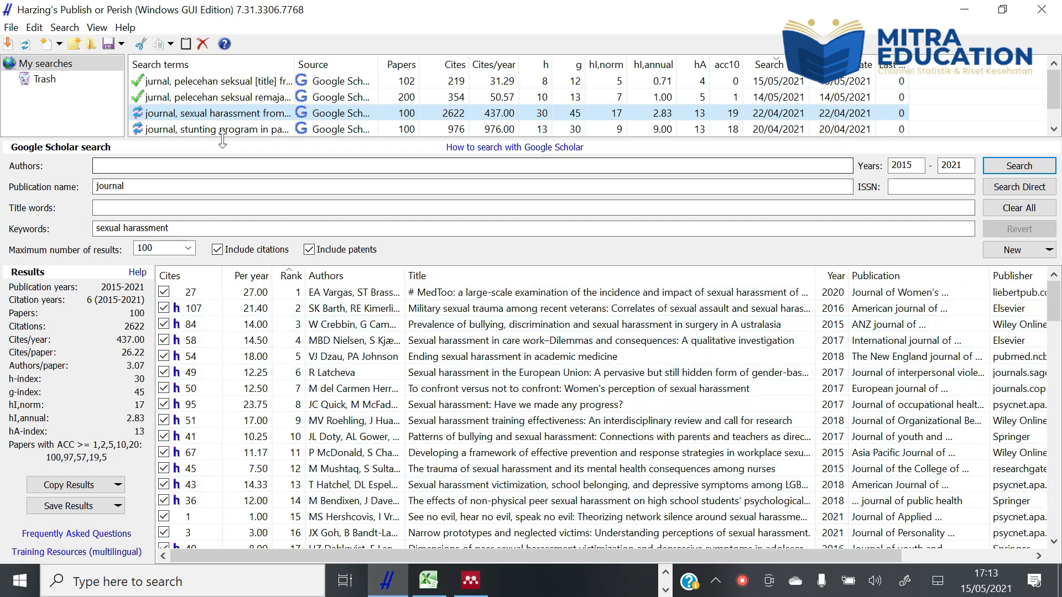
pyautogui.click(244, 133)
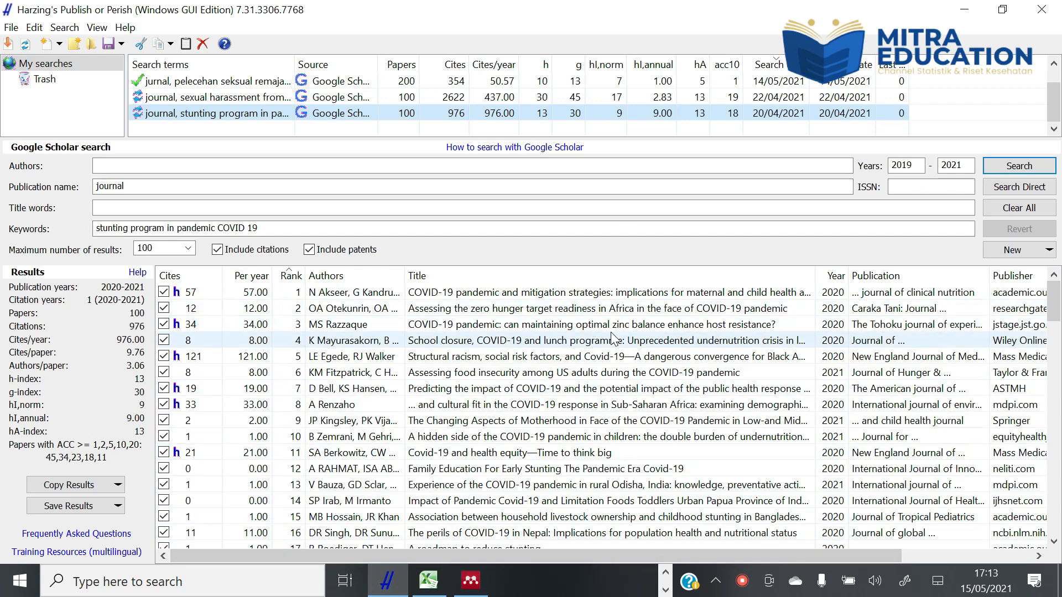
pyautogui.click(255, 81)
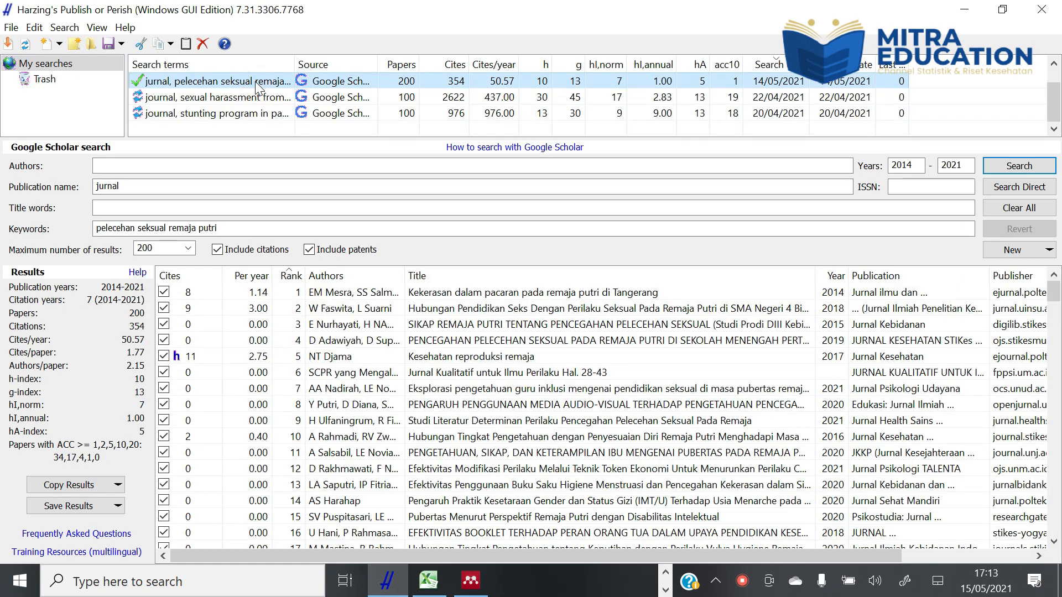